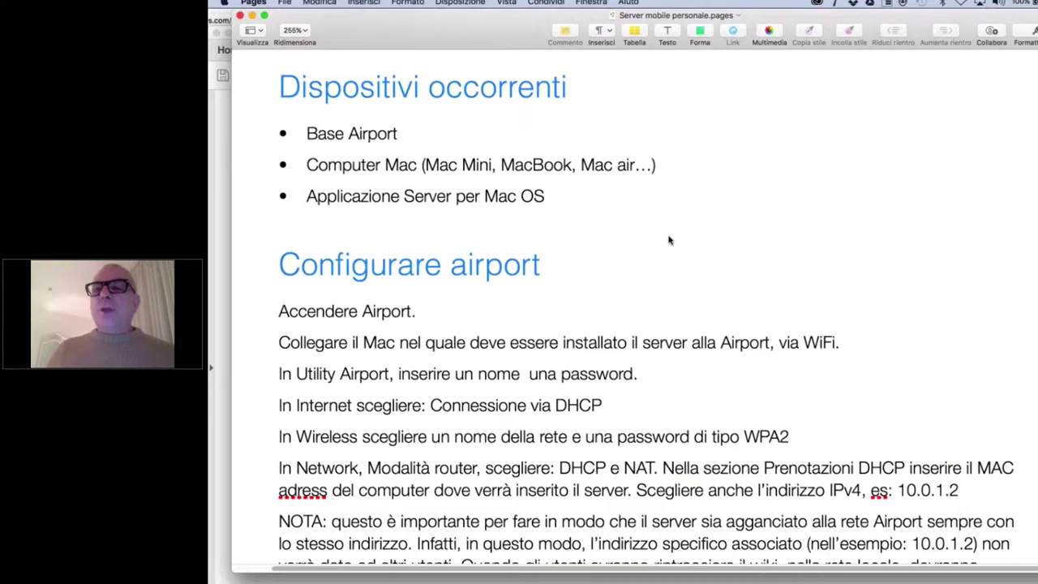
- Read through the Dispositivi occorrenti and Configurare airport sections down to the address reservation image
scroll(632, 324, up, 1)
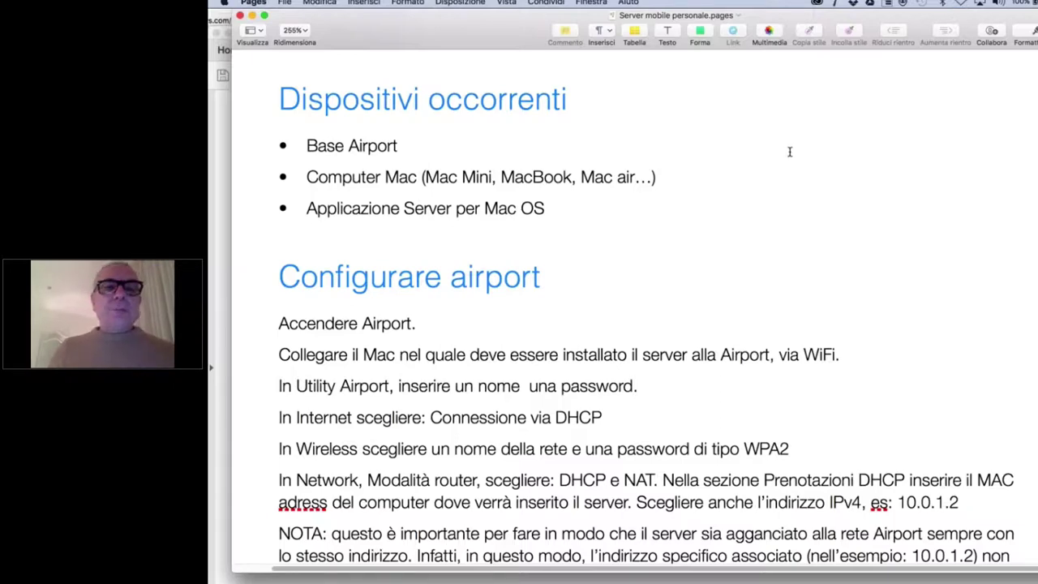
scroll(789, 151, down, 2)
scroll(632, 324, down, 8)
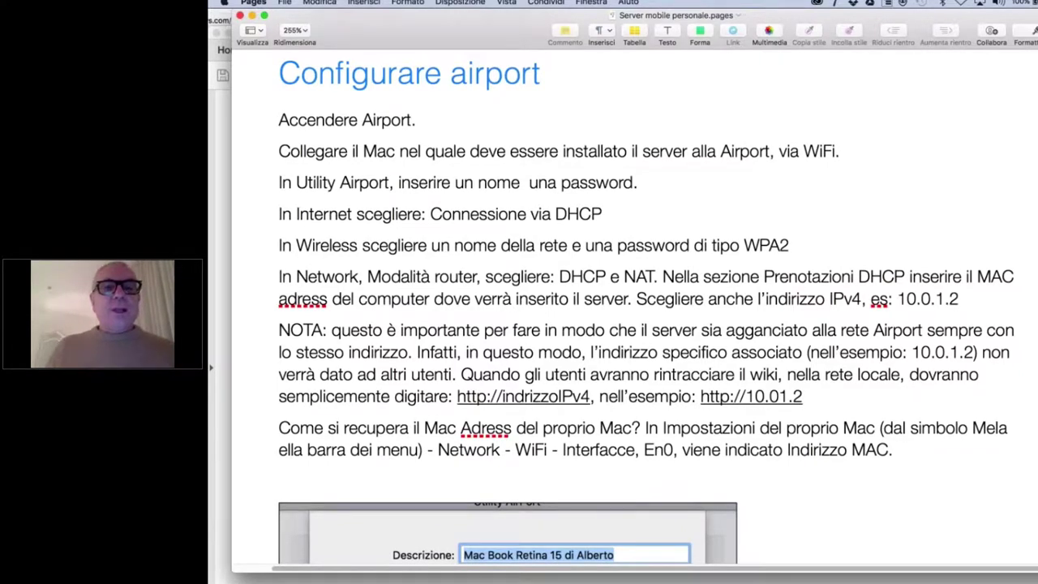
scroll(365, 182, down, 2)
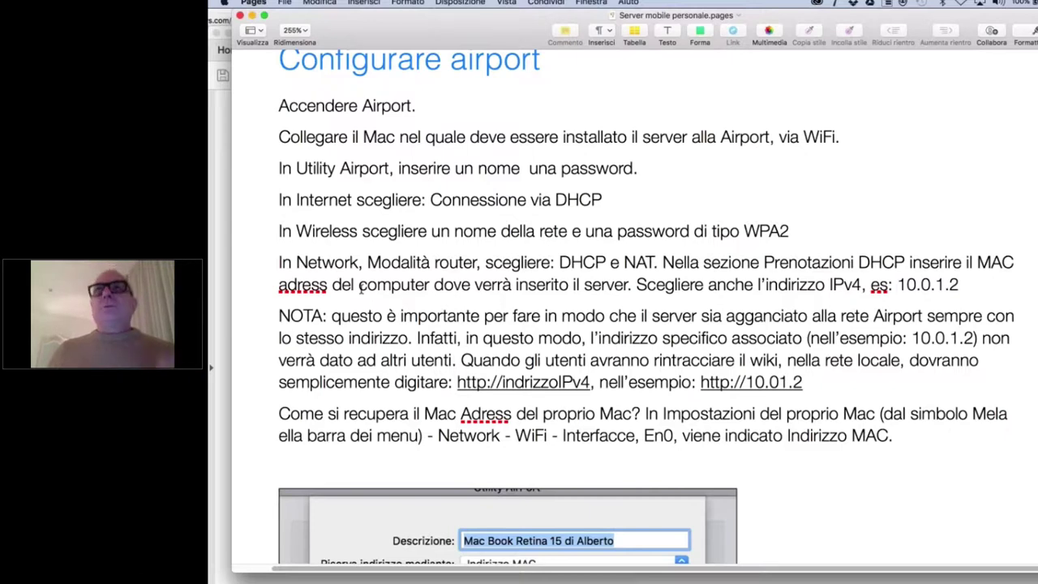
scroll(360, 288, up, 1)
scroll(646, 287, down, 2)
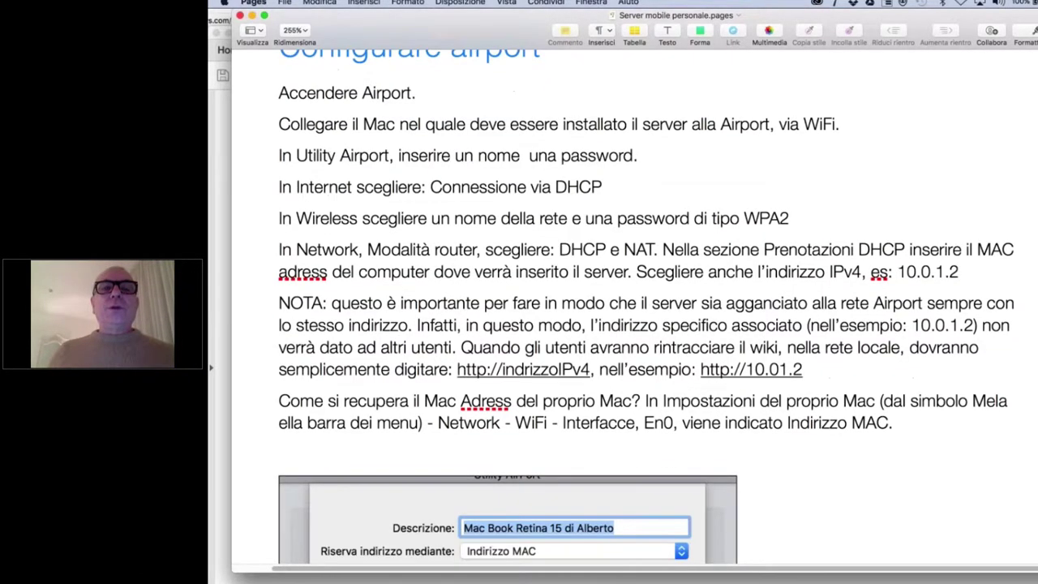
scroll(646, 306, down, 1)
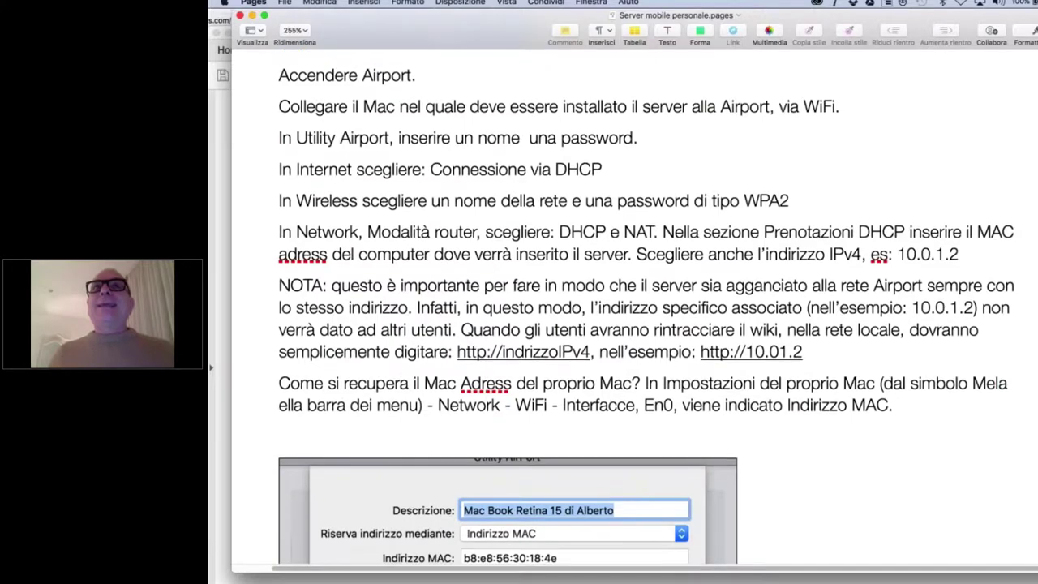
scroll(420, 265, up, 3)
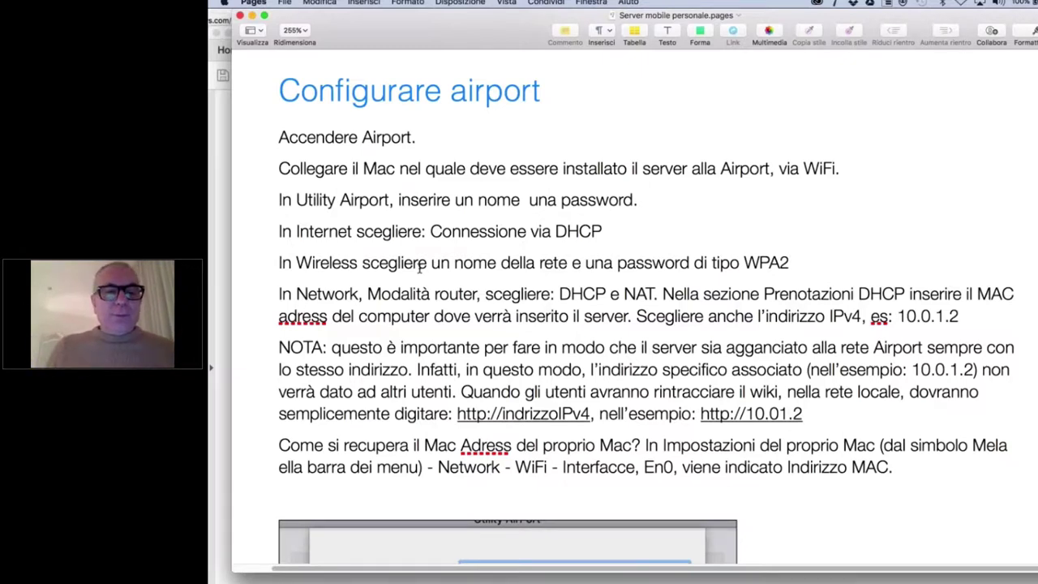
scroll(421, 268, down, 3)
scroll(634, 308, down, 7)
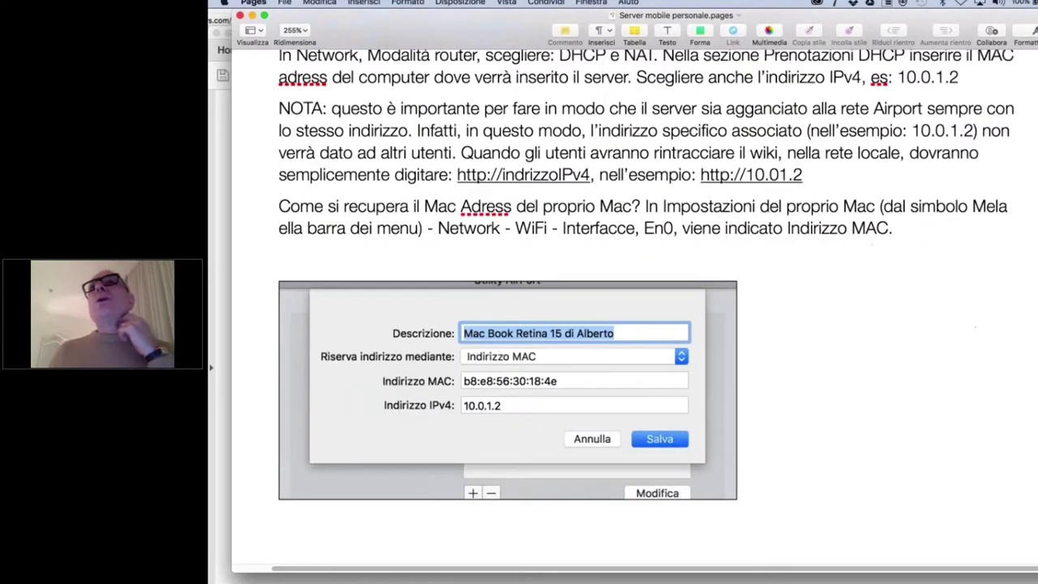
scroll(634, 308, down, 4)
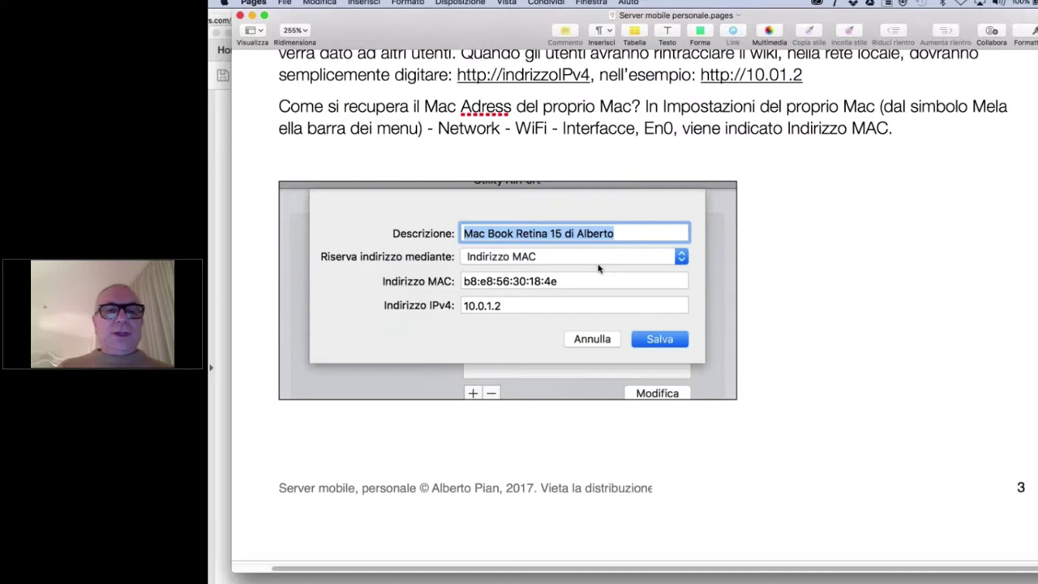
- Enlarge the document to 400% and examine the address reservation image with its description, MAC address and IPv4 fields
key(super+shift+period)
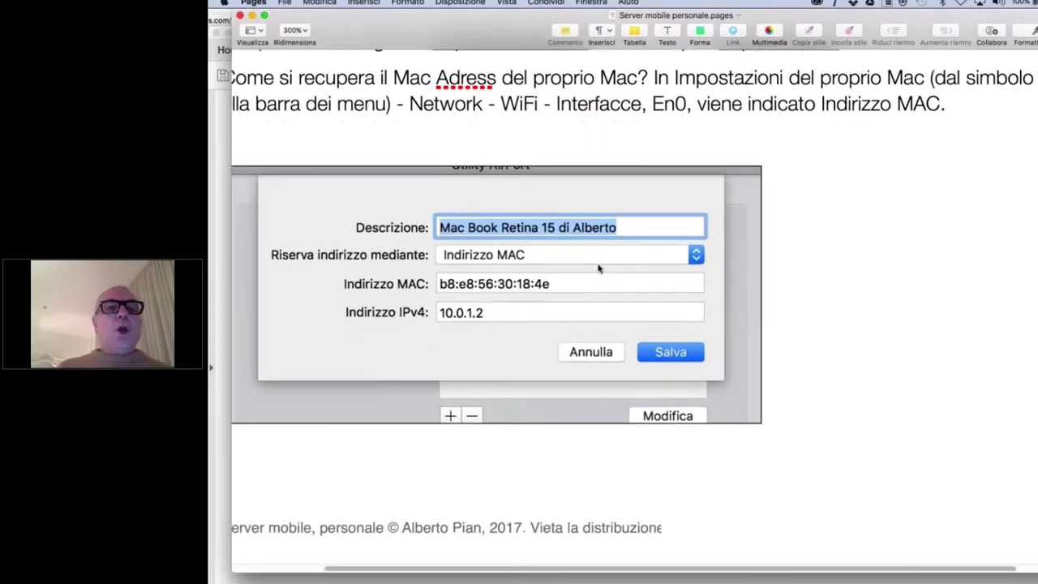
scroll(598, 268, left, 1)
scroll(598, 268, up, 1)
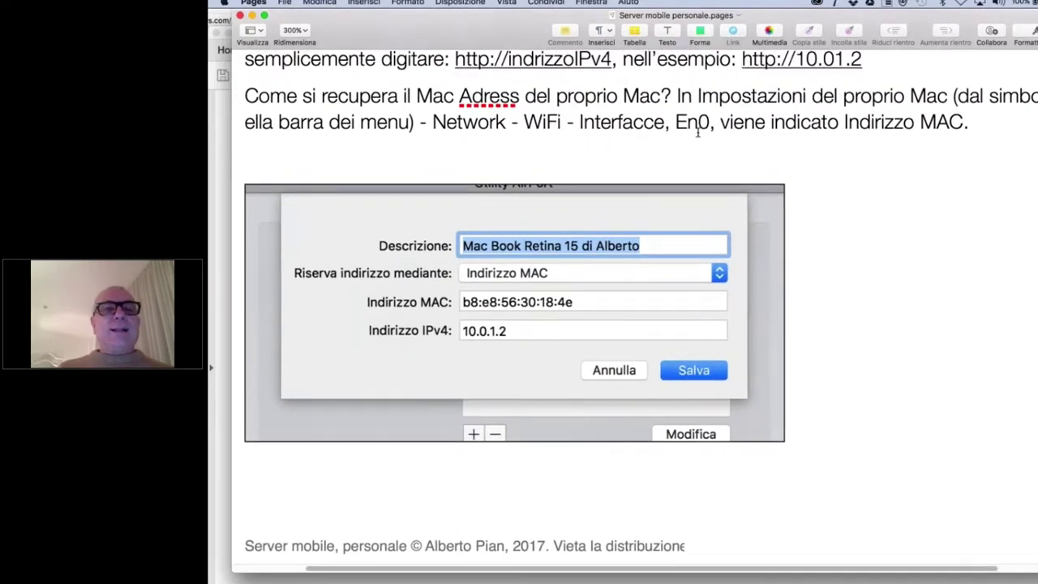
scroll(697, 134, up, 2)
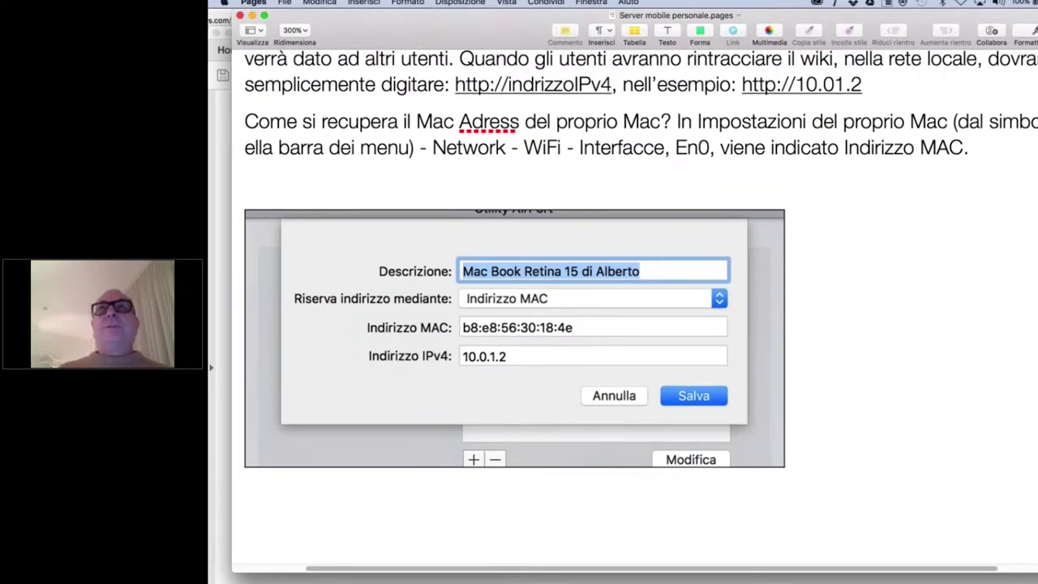
scroll(640, 306, down, 2)
scroll(661, 264, down, 2)
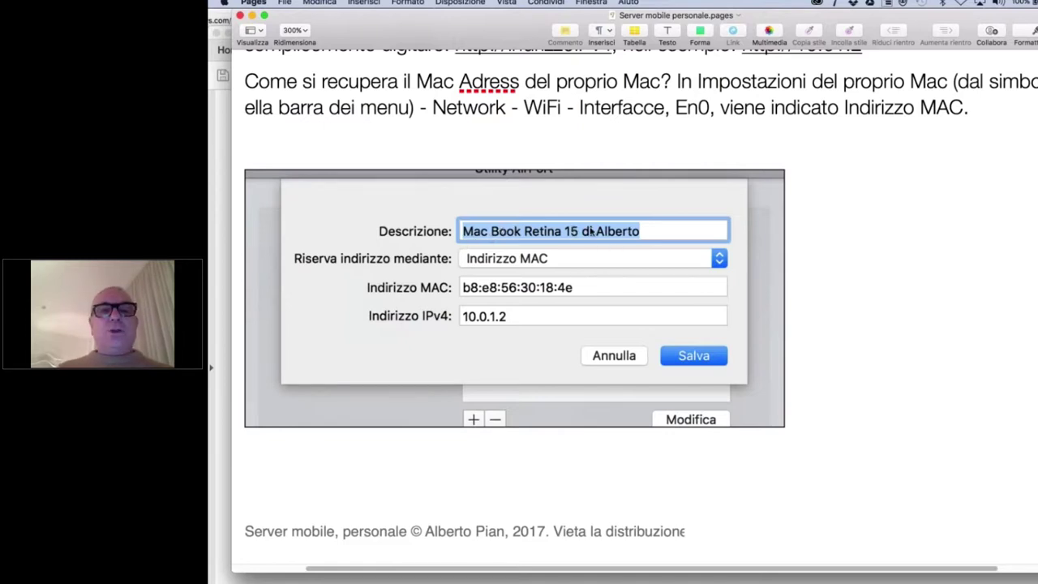
scroll(591, 232, up, 2)
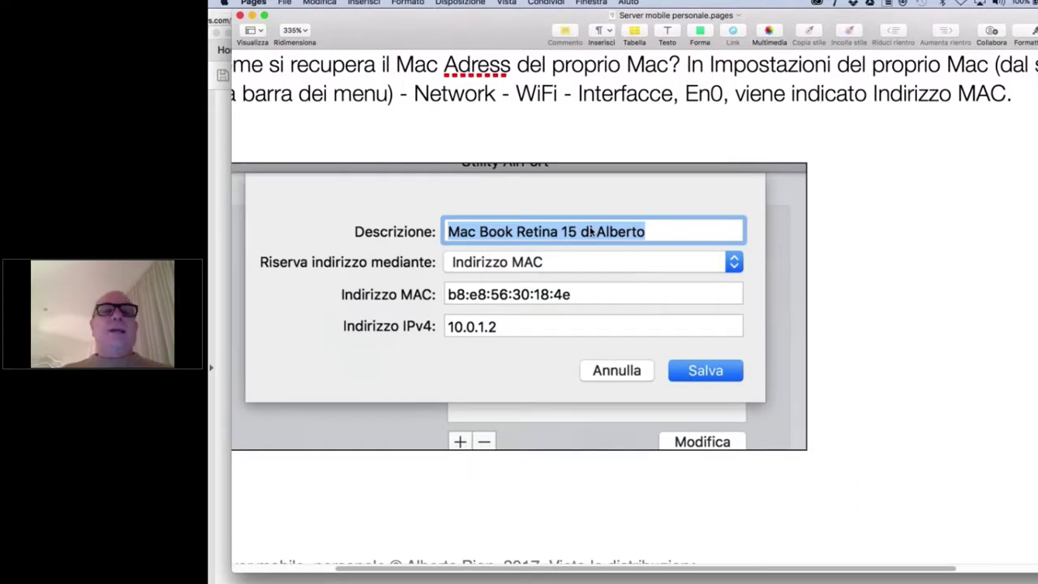
scroll(591, 232, down, 1)
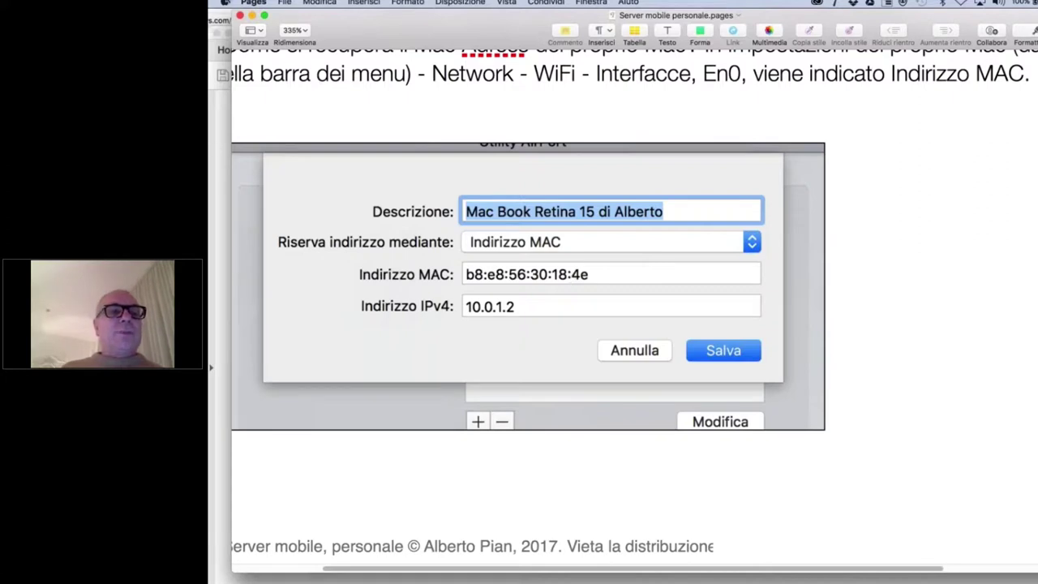
click(225, 3)
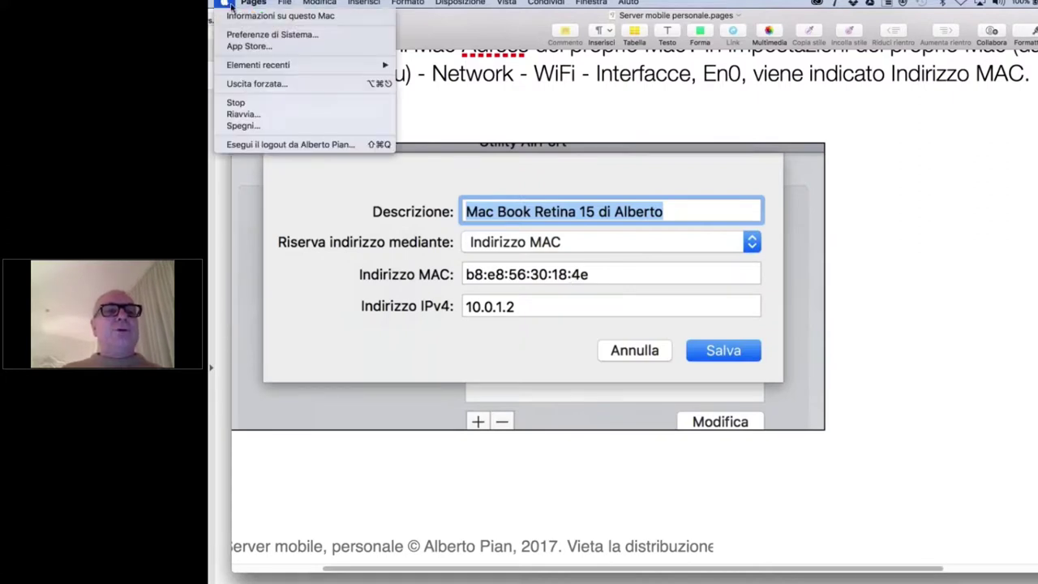
click(505, 169)
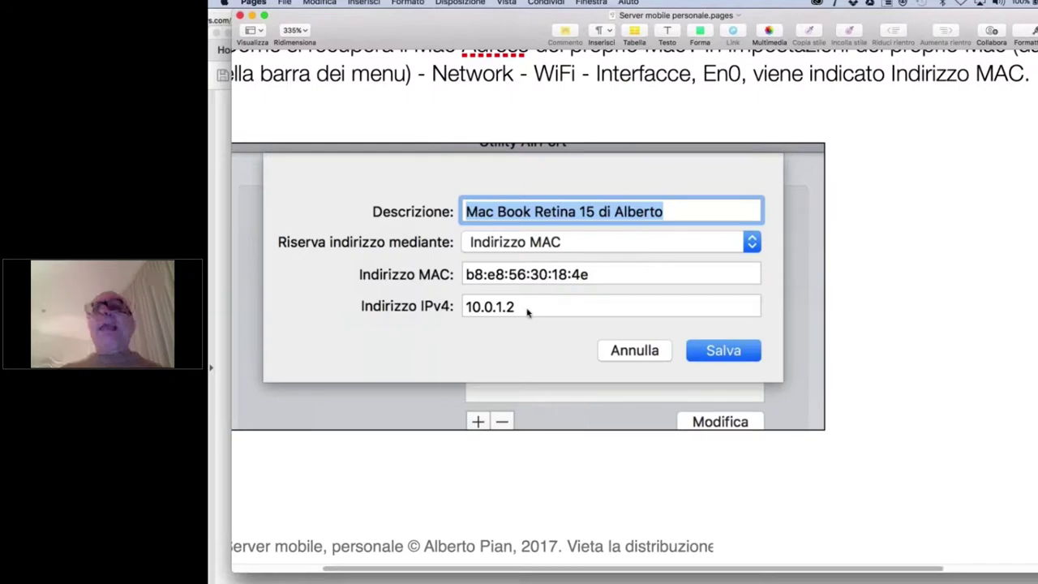
scroll(527, 312, up, 2)
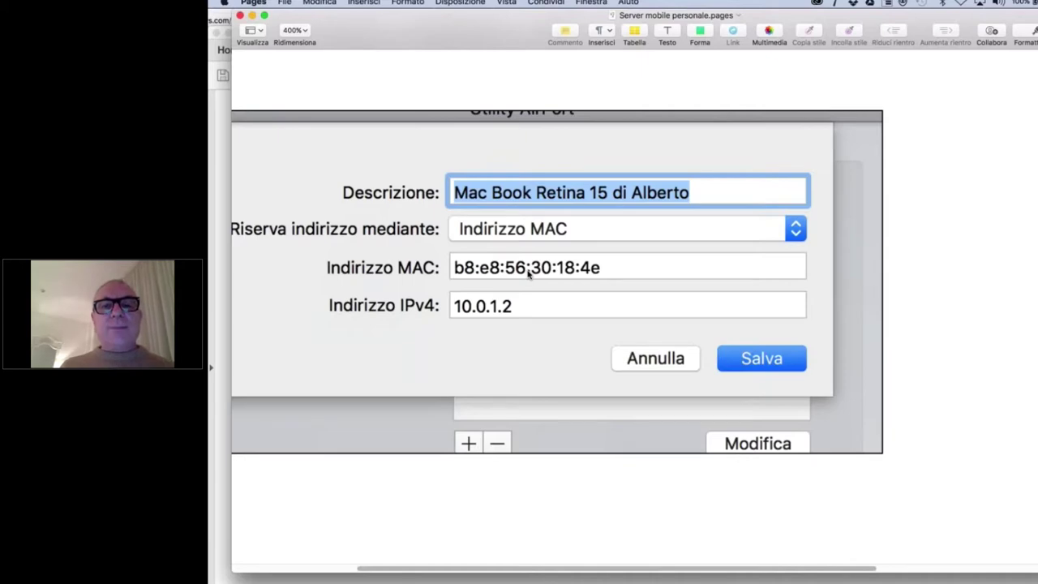
- Switch to Safari, show the macOS Server page at 10.0.1.2/wiki and move the browser window so that its content is visible
key(super+Tab)
click(612, 332)
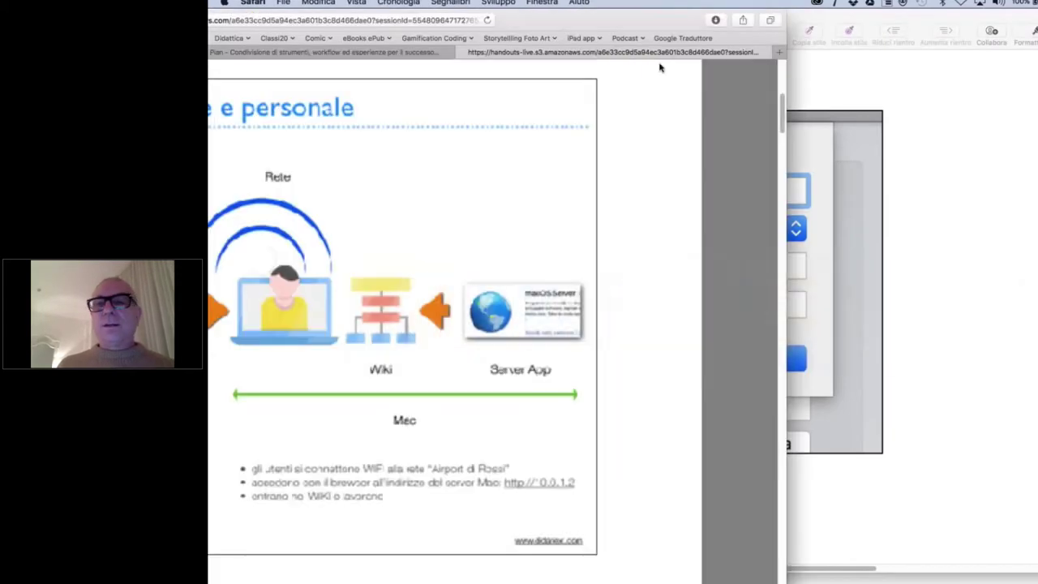
drag(704, 30, 1037, 26)
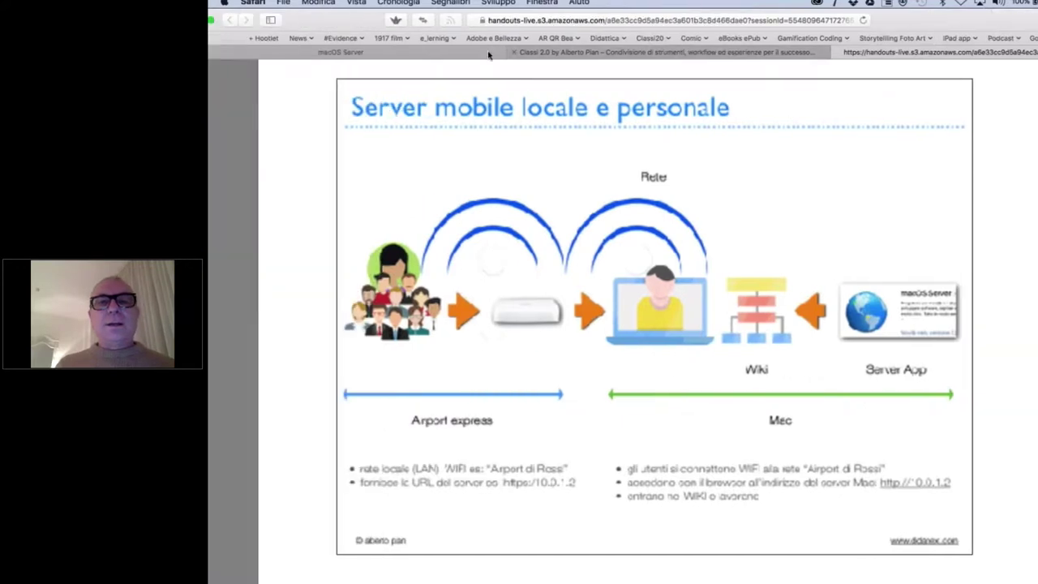
click(488, 55)
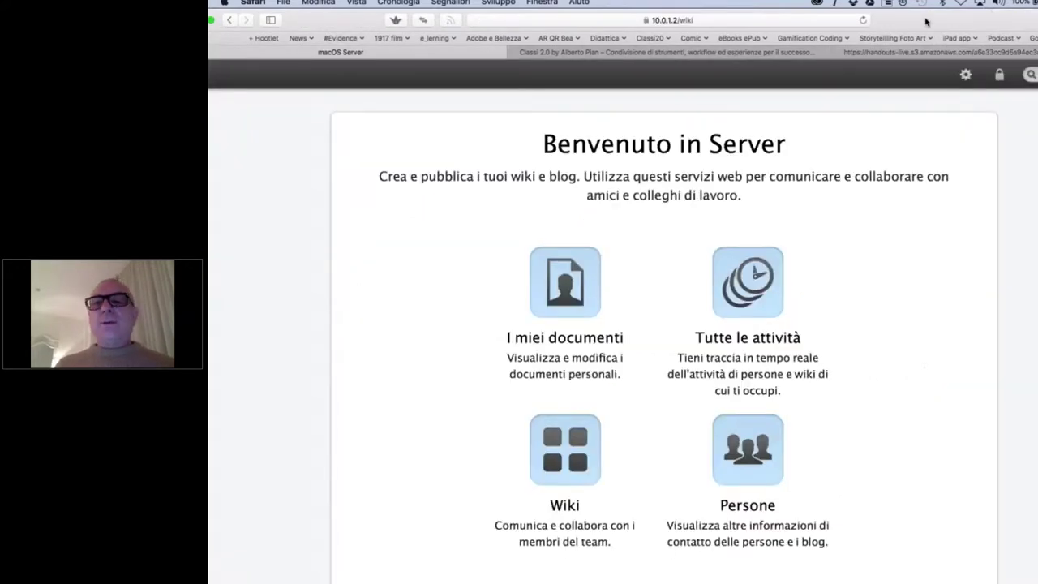
drag(925, 22, 985, 5)
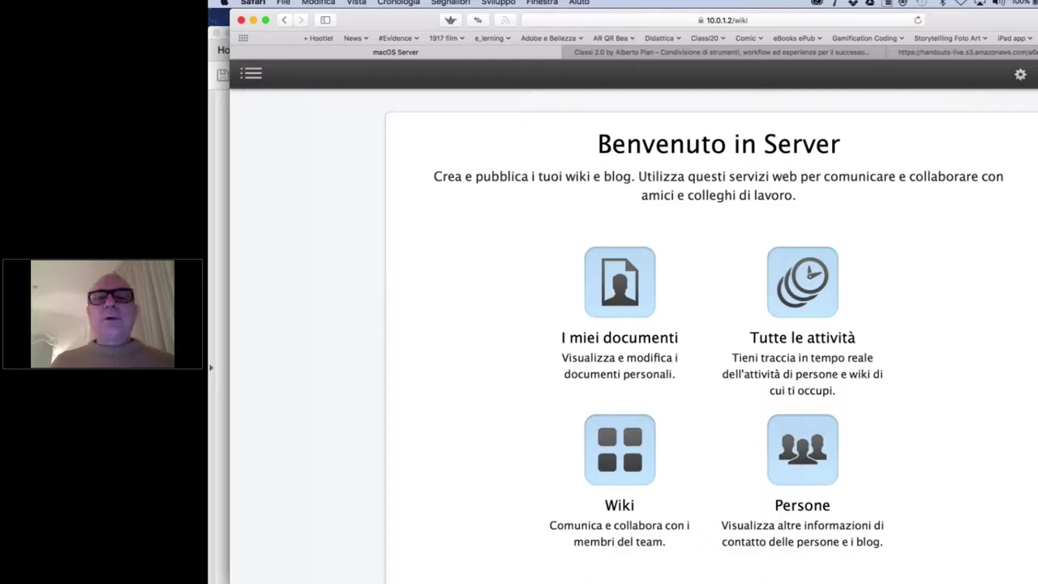
- Look over the Benvenuto in Server page and try to open its Wiki section
scroll(711, 324, down, 2)
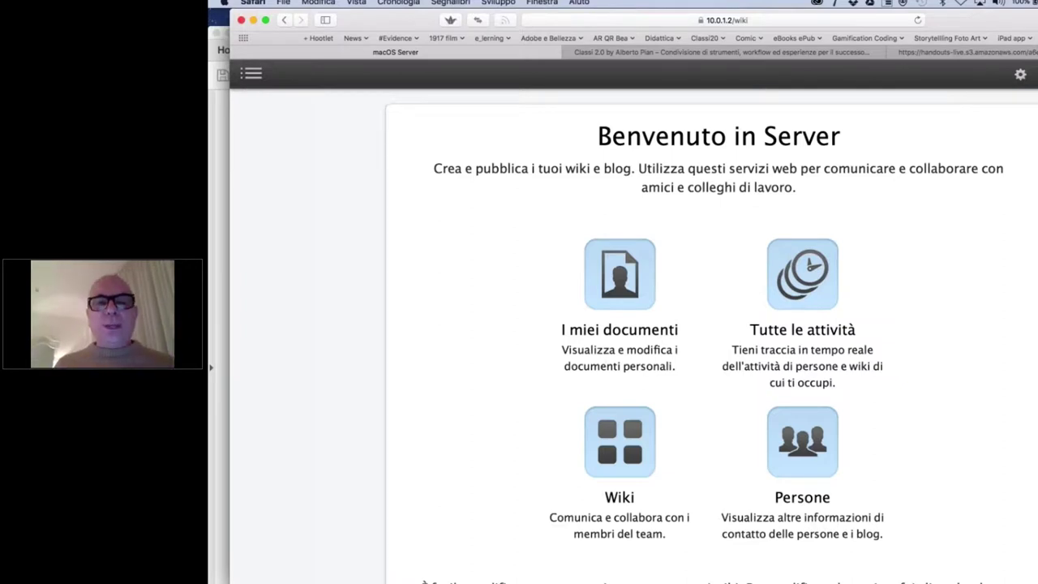
scroll(711, 338, down, 3)
scroll(711, 338, up, 1)
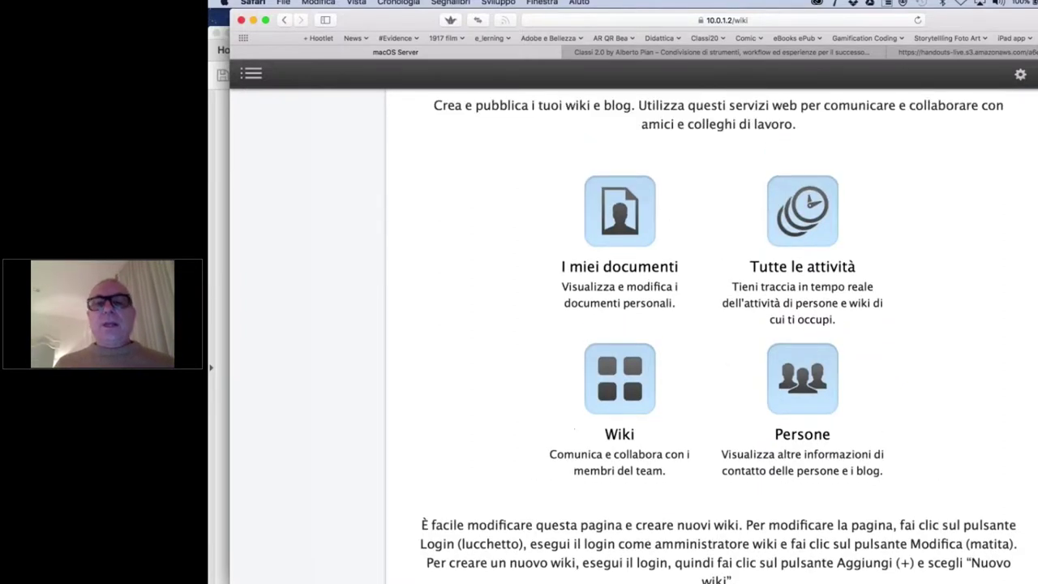
scroll(711, 338, up, 2)
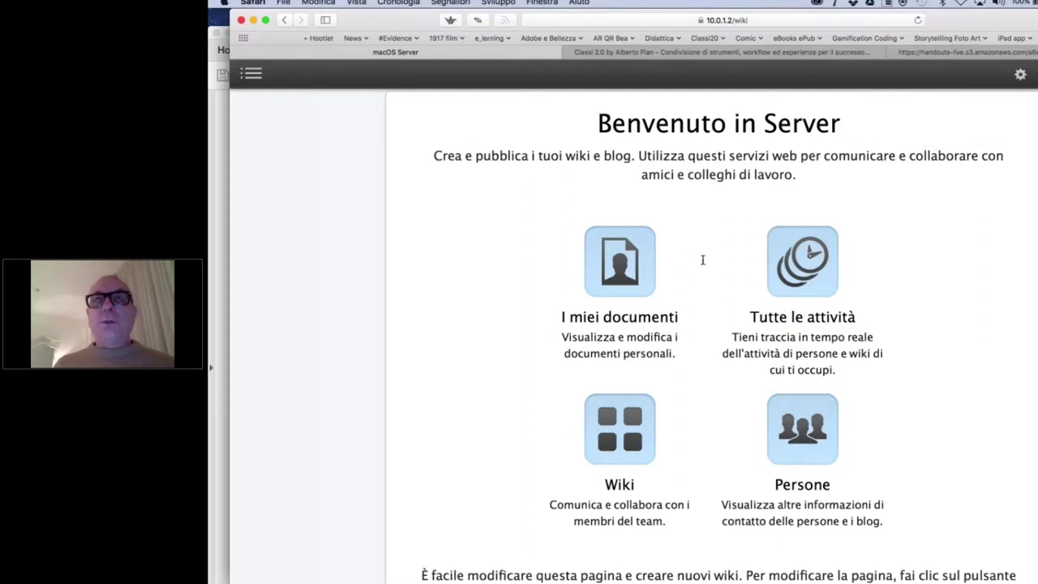
click(624, 459)
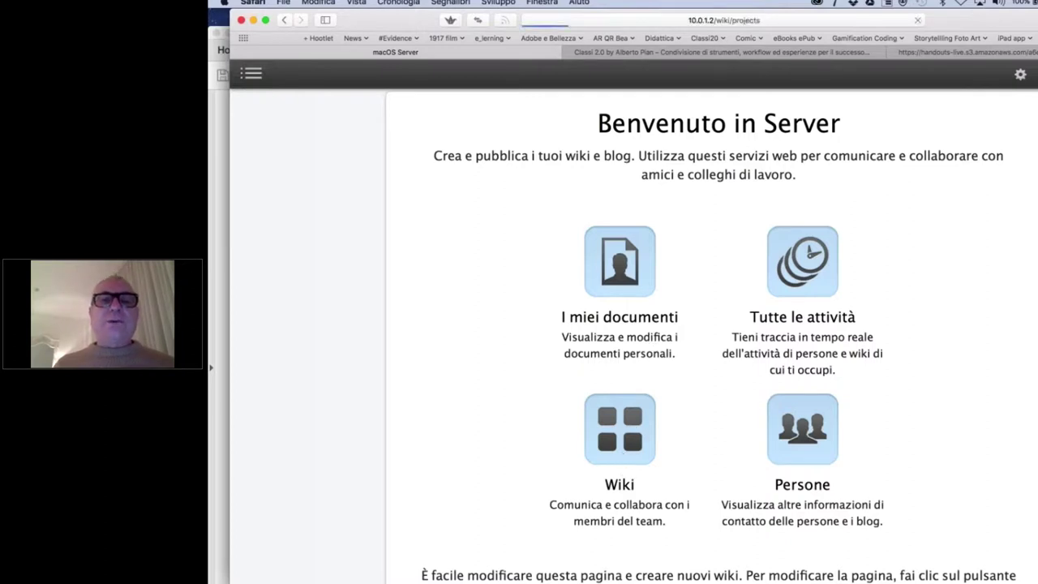
- Load the macOS Server site through the MacBook Pro's .local host name instead of its IP address
click(733, 22)
text(ma)
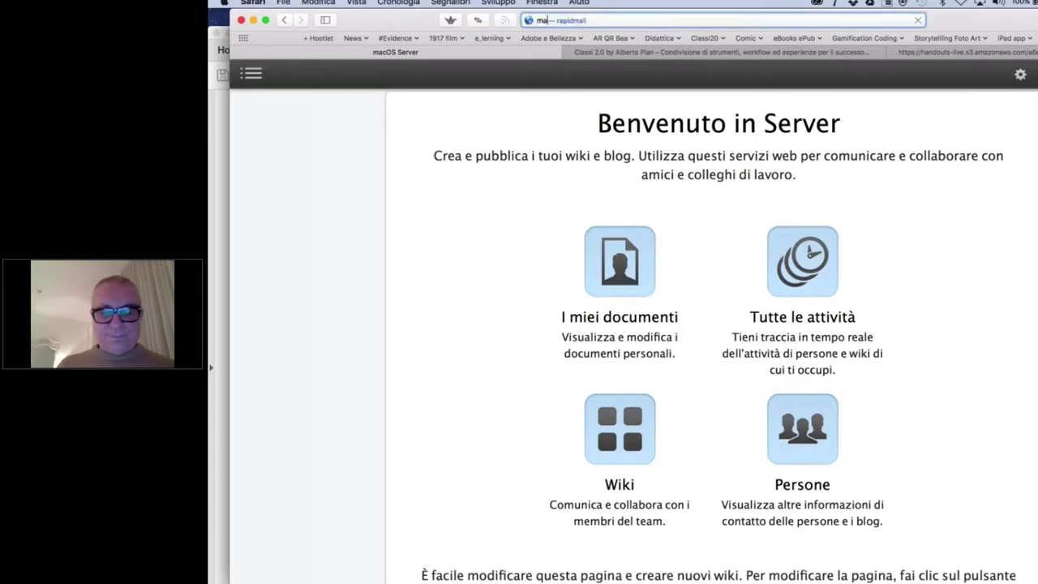
text(cbook-pro-di-alberto.local)
key(Return)
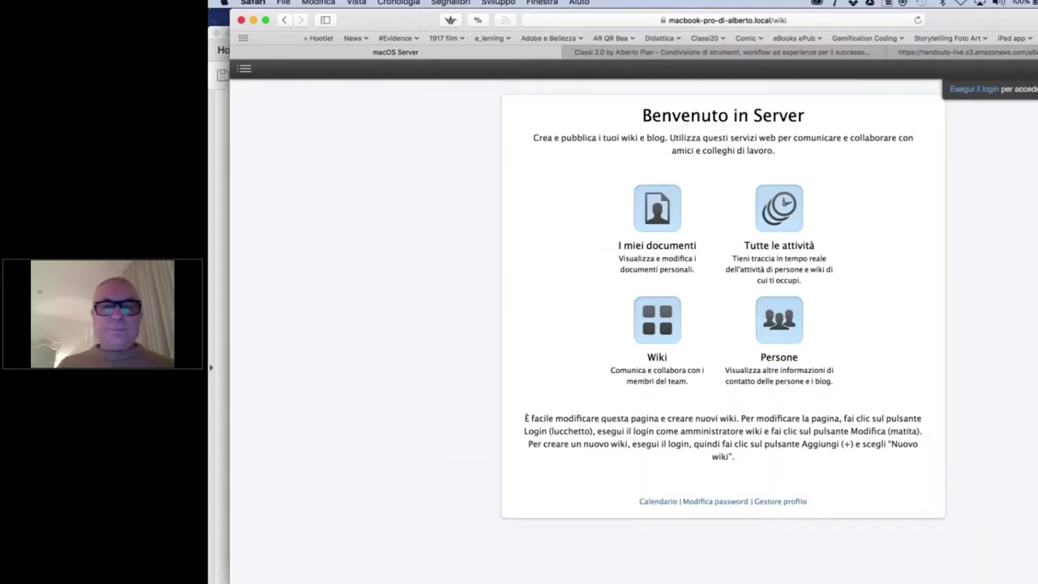
- Open the server's Wiki section and bring the complete Tutti i wiki list into view
click(656, 347)
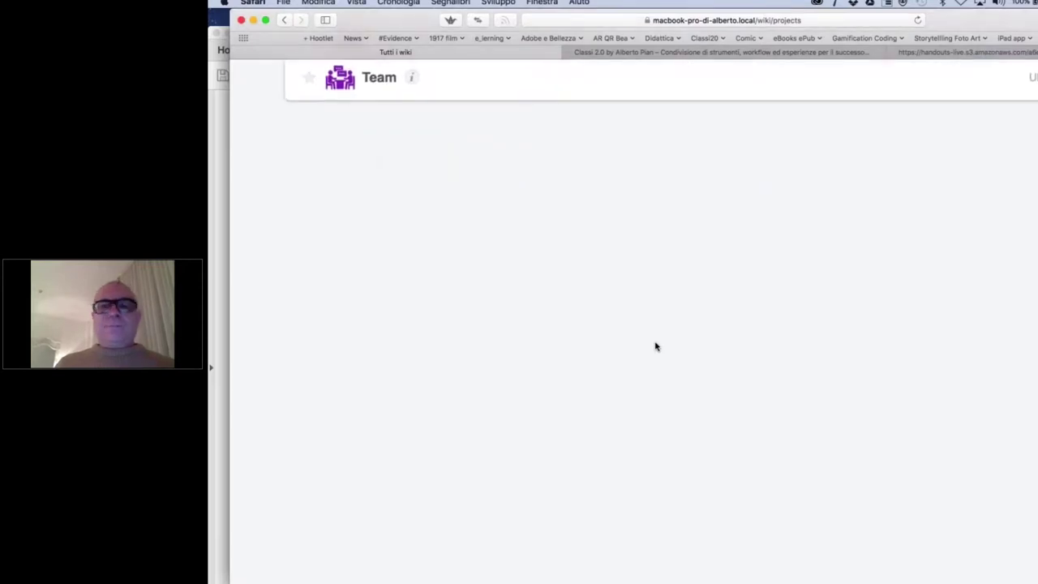
scroll(656, 347, up, 3)
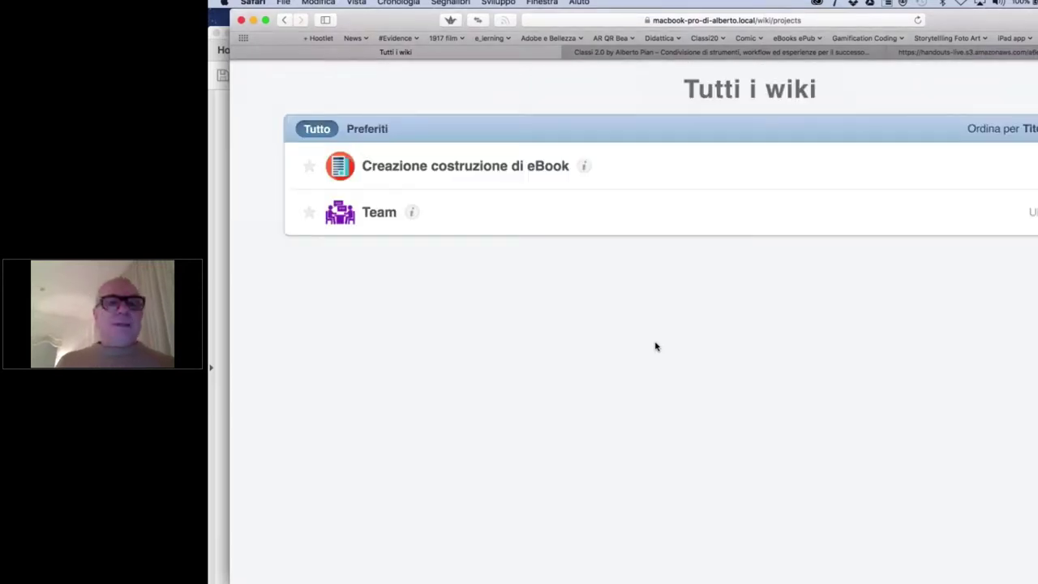
scroll(656, 347, up, 1)
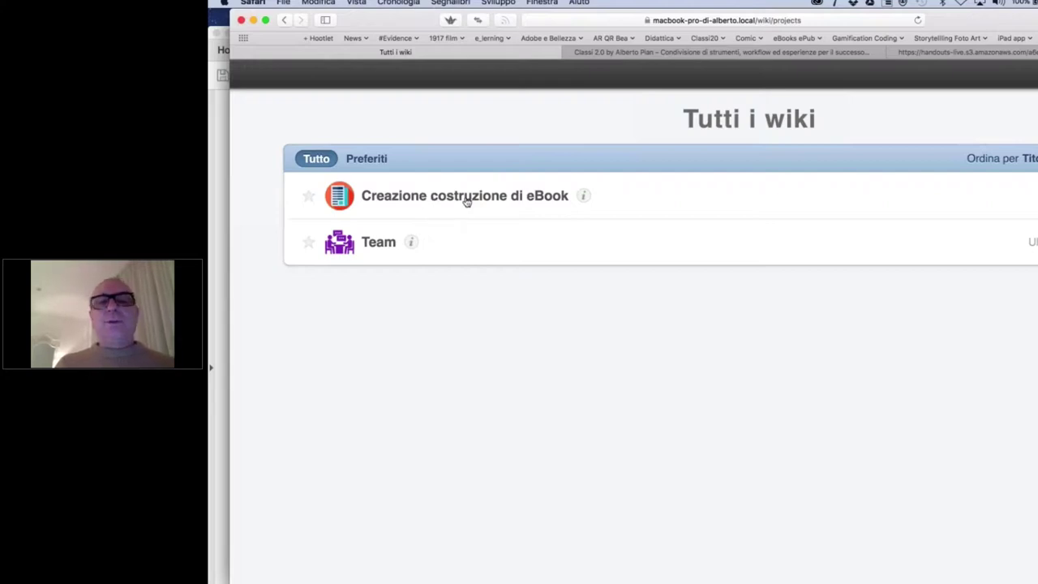
- Open the "Creazione costruzione di eBook" wiki and enlarge its home page around the Documenti recenti list
click(467, 199)
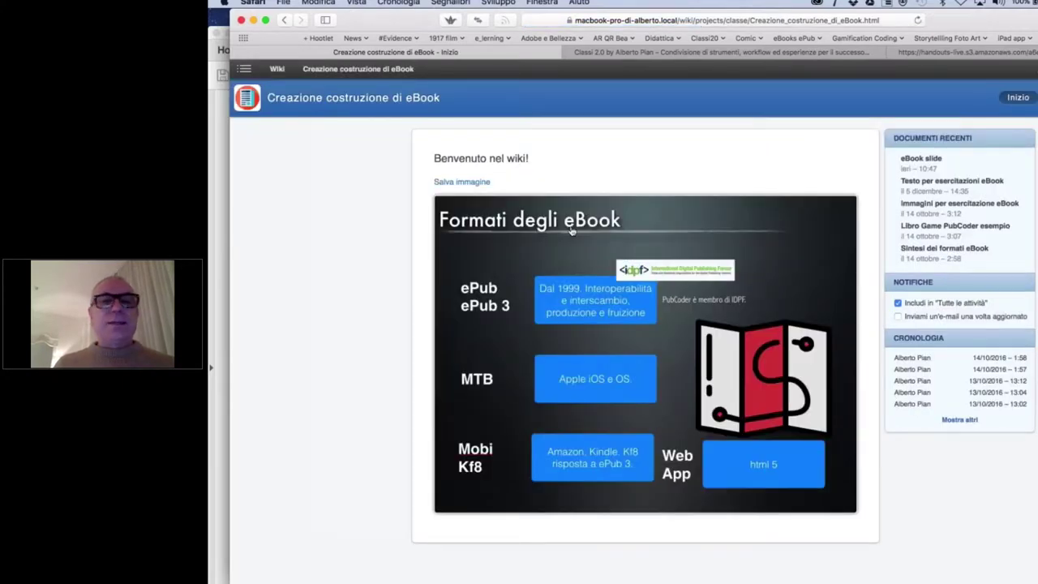
scroll(571, 231, up, 3)
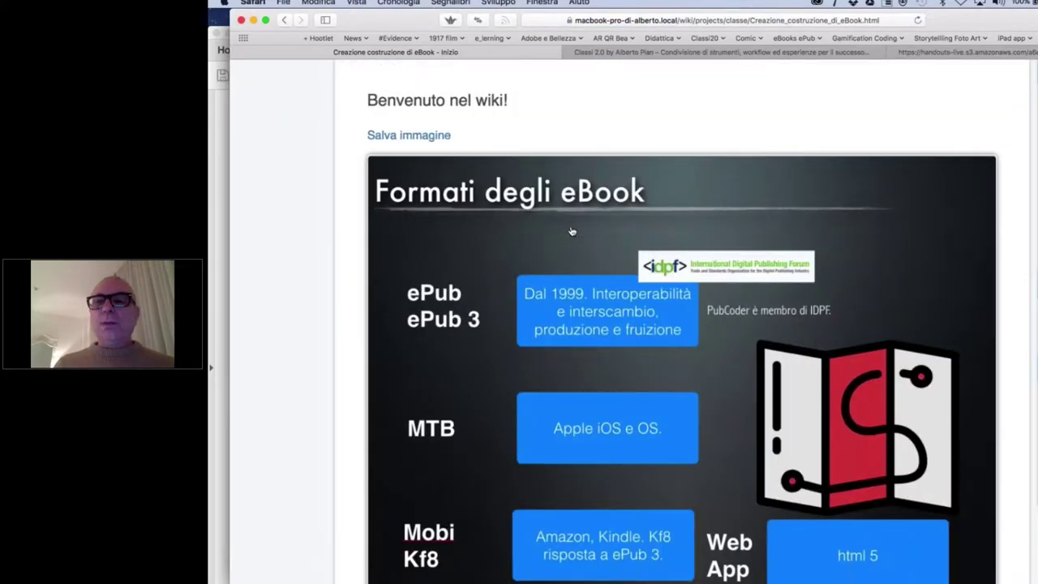
scroll(571, 231, down, 1)
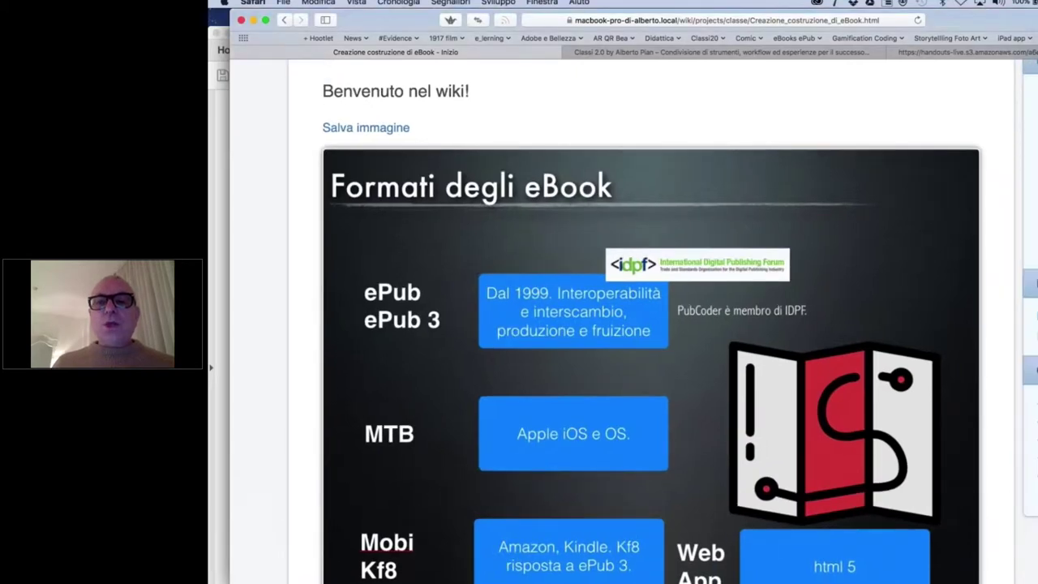
scroll(513, 113, right, 2)
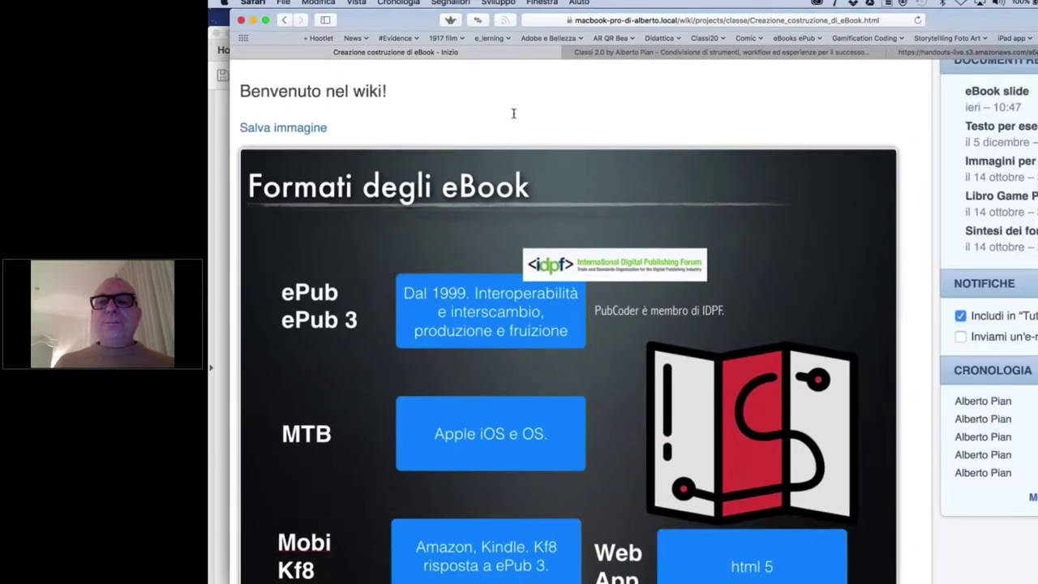
scroll(513, 113, up, 3)
scroll(513, 114, right, 3)
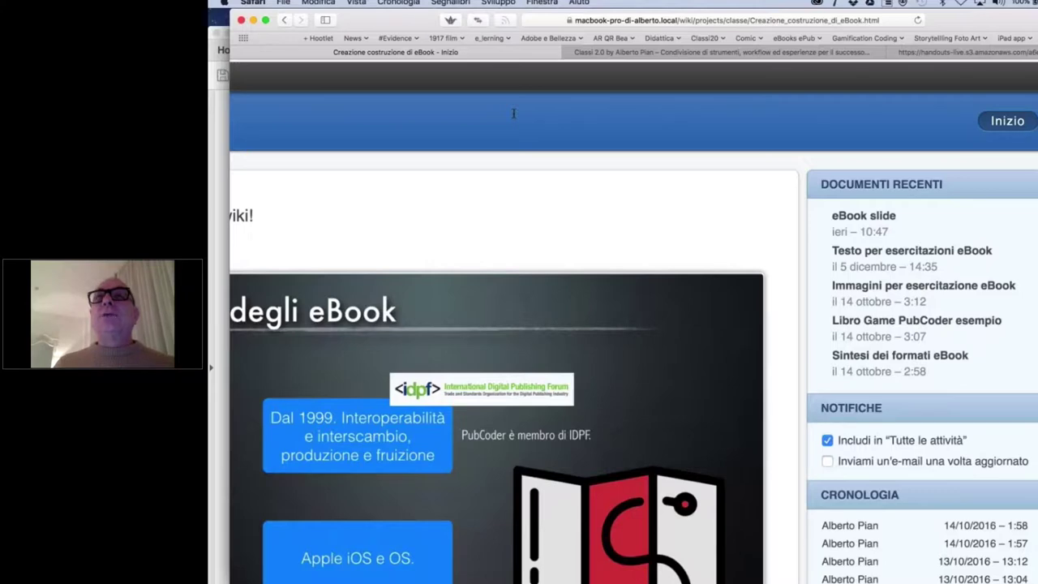
- Open the Attività section of the "Creazione costruzione di eBook" wiki and look through its list of changes
scroll(513, 114, right, 3)
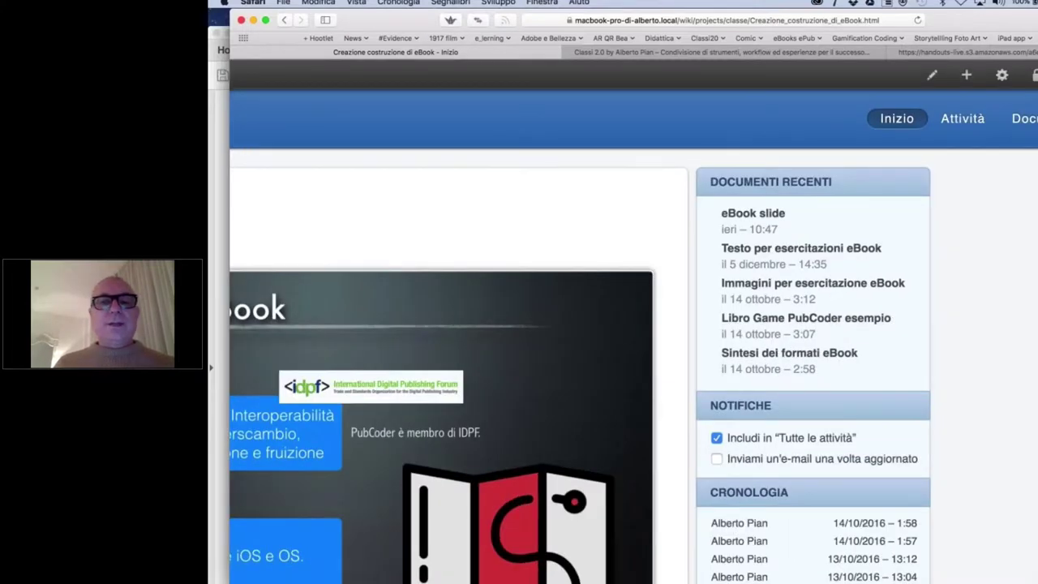
click(966, 111)
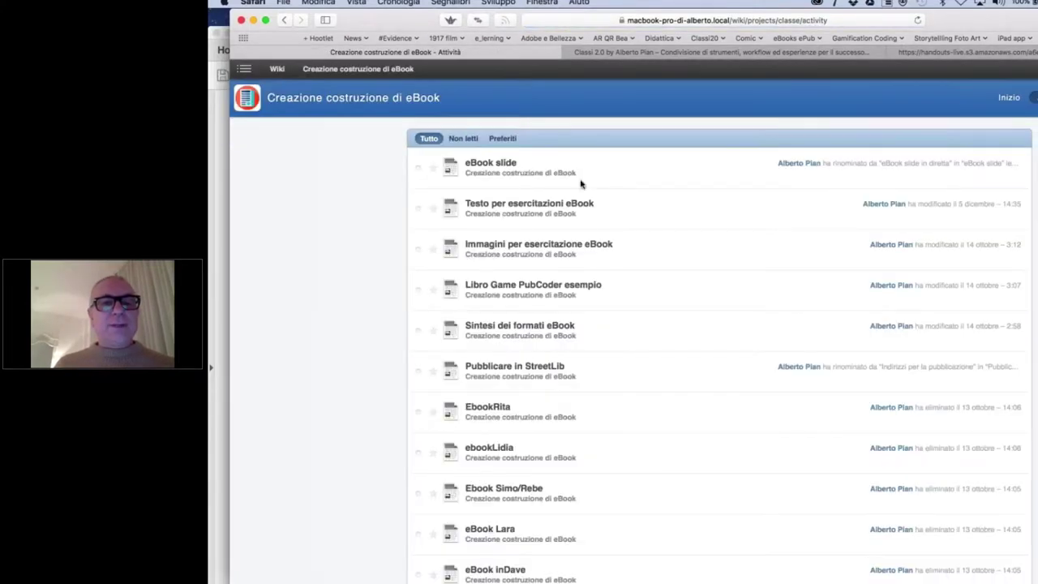
scroll(581, 184, down, 5)
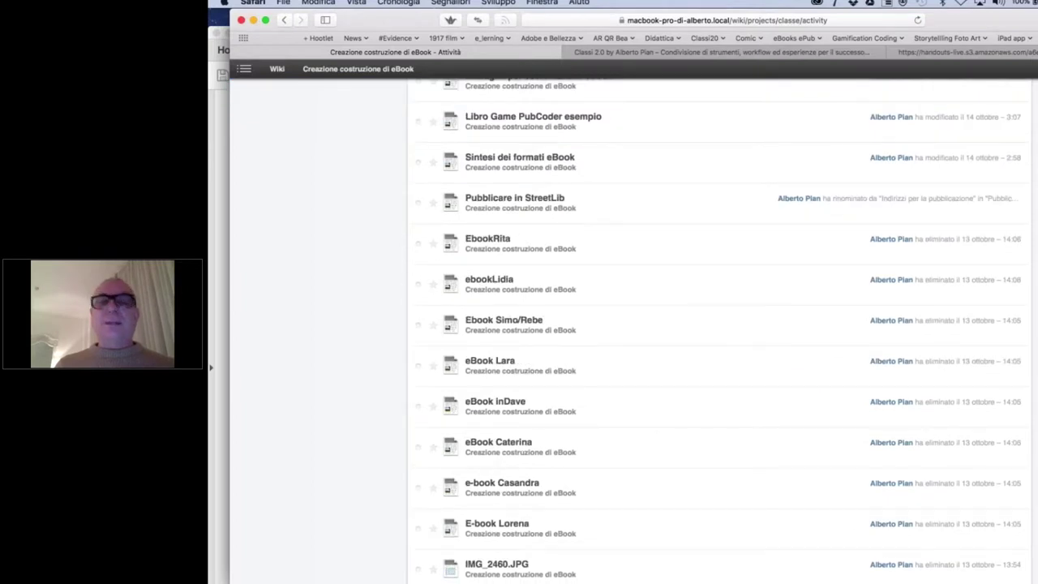
scroll(719, 331, up, 5)
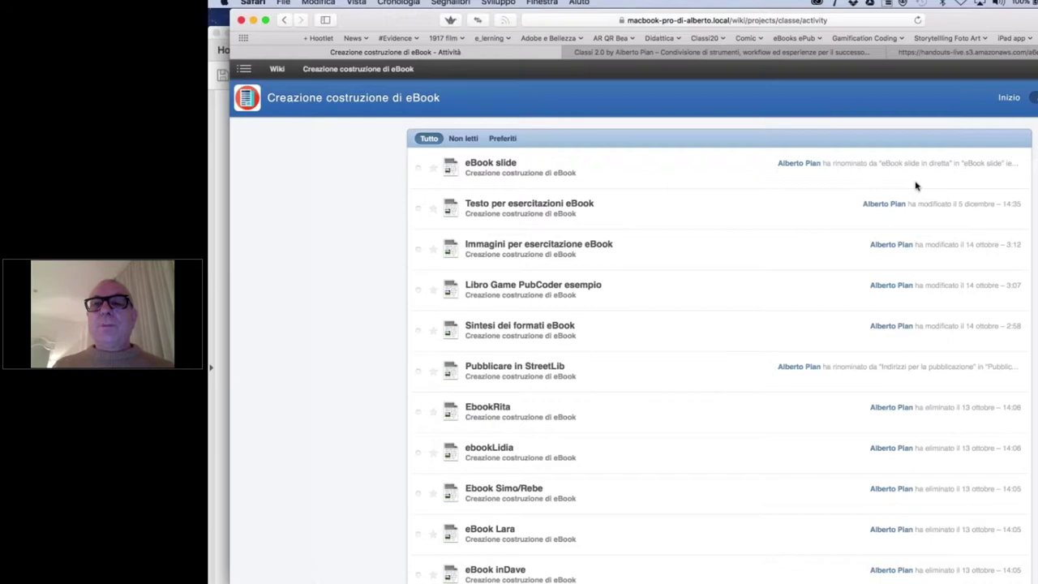
- Open the wiki's Documenti section and enlarge its list of document titles for reading
scroll(915, 187, up, 3)
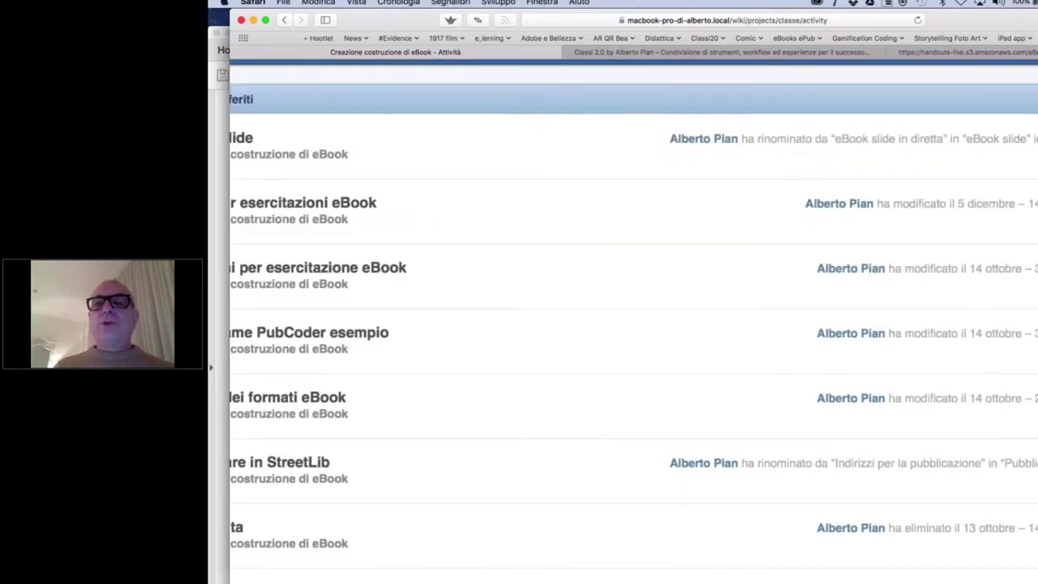
scroll(632, 325, down, 3)
click(1005, 116)
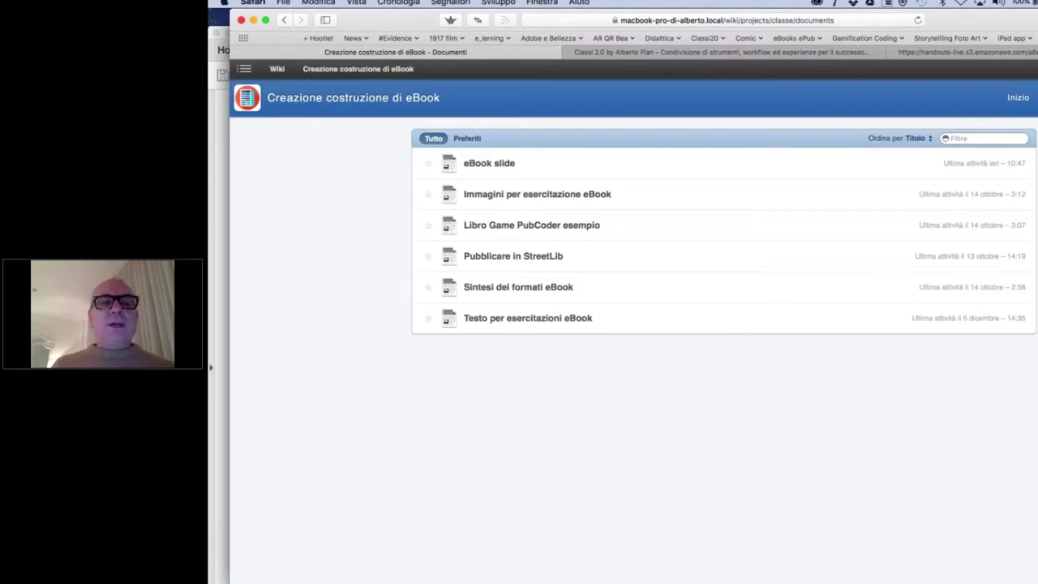
scroll(763, 229, up, 3)
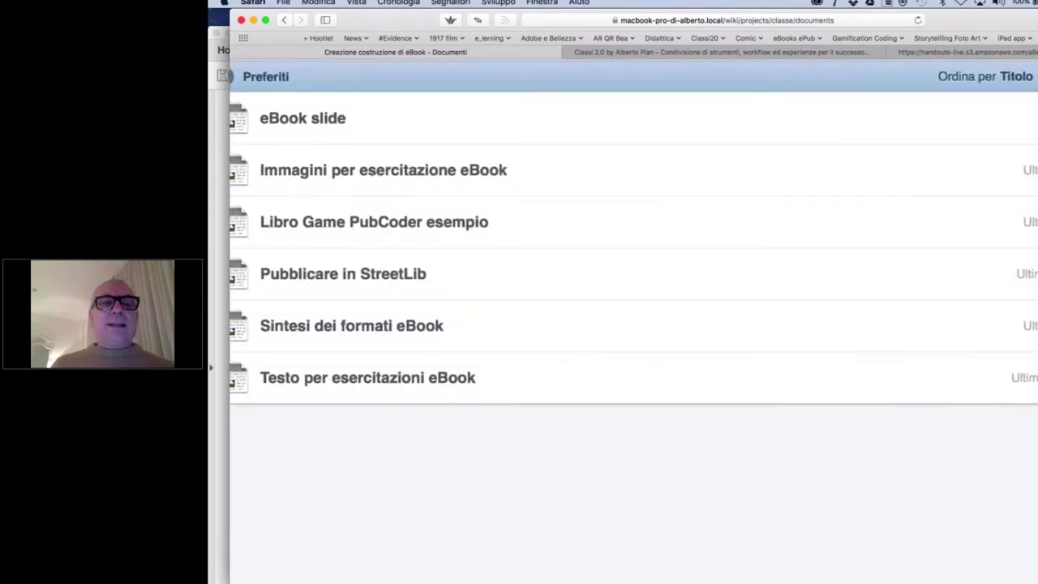
scroll(632, 292, down, 3)
scroll(632, 292, up, 3)
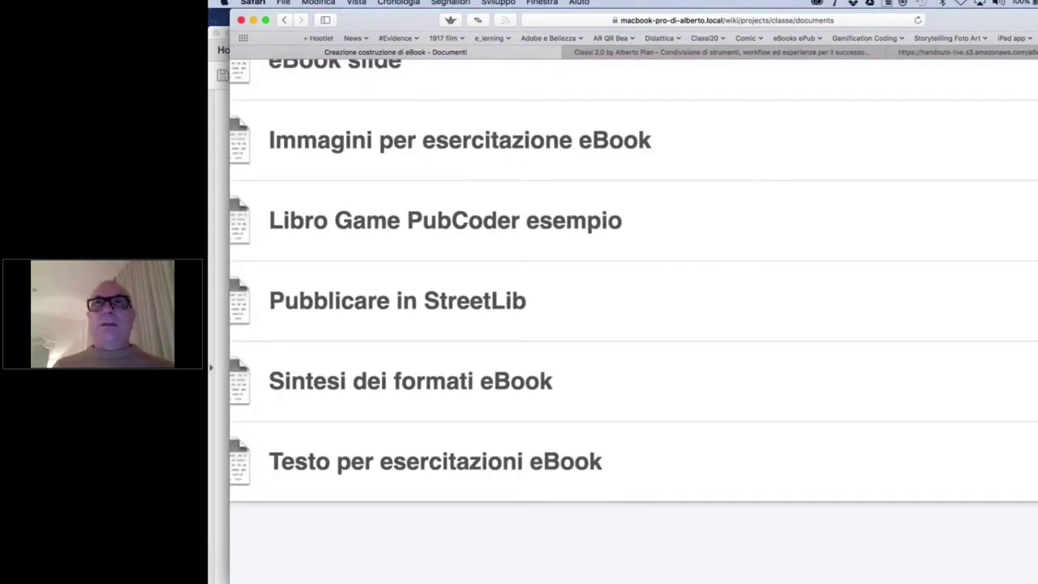
scroll(632, 292, left, 4)
scroll(632, 292, up, 3)
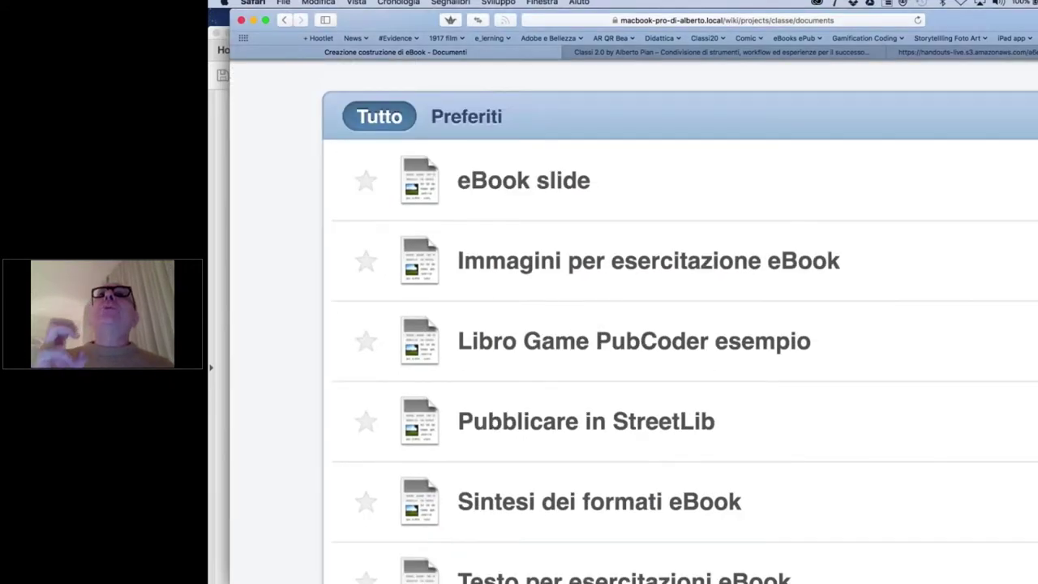
scroll(633, 292, down, 2)
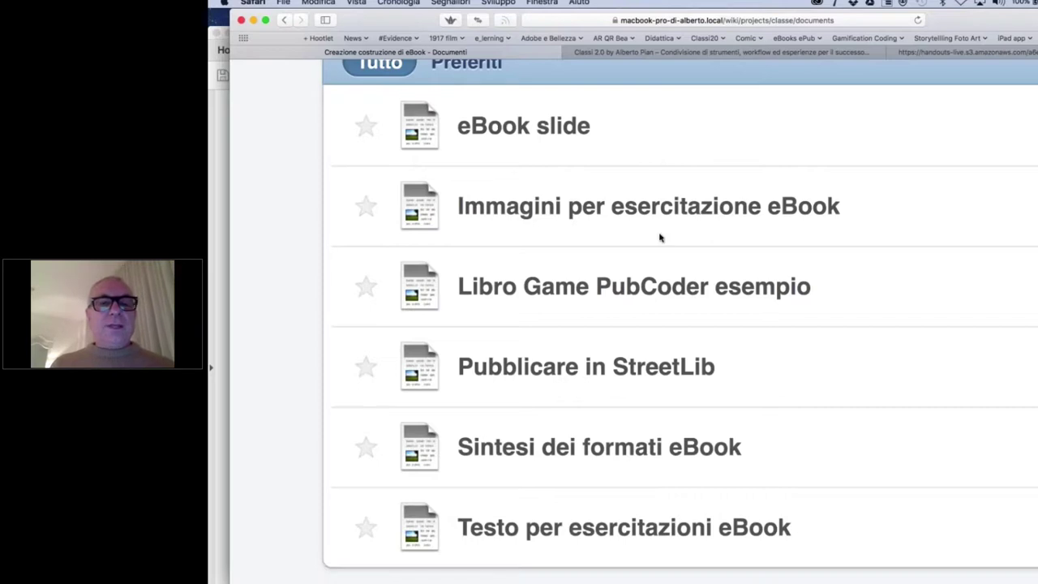
- Open the "Testo per esercitazioni eBook" document and read through its attachments and page text at a larger size
scroll(660, 237, down, 3)
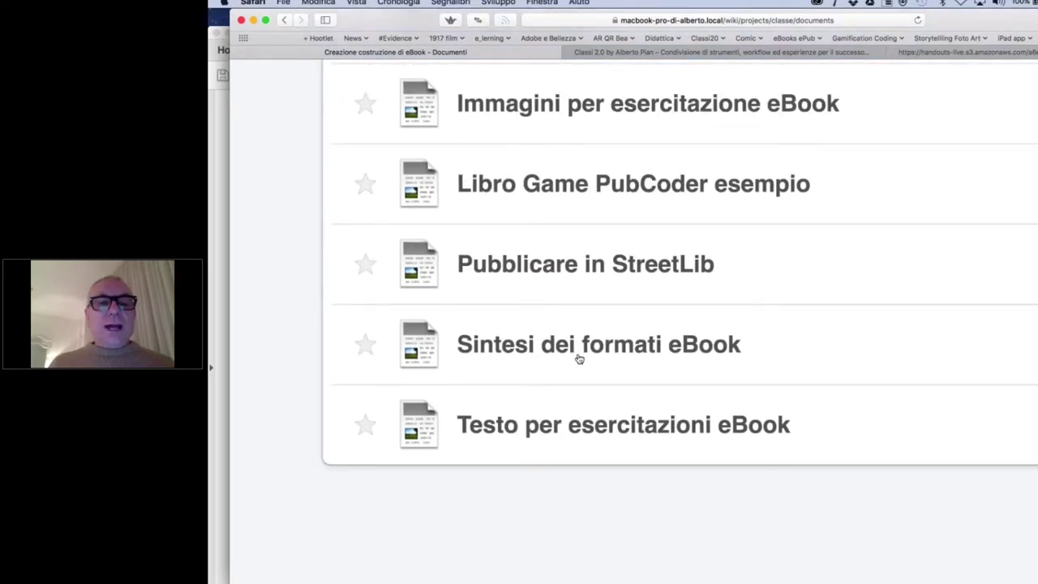
click(583, 428)
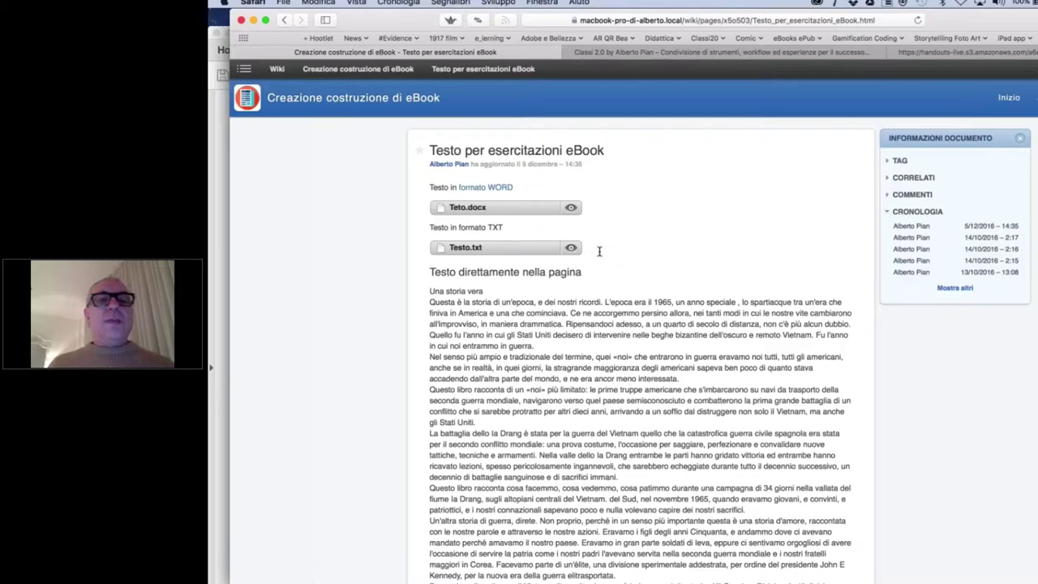
key(super+plus)
key(super+plus)
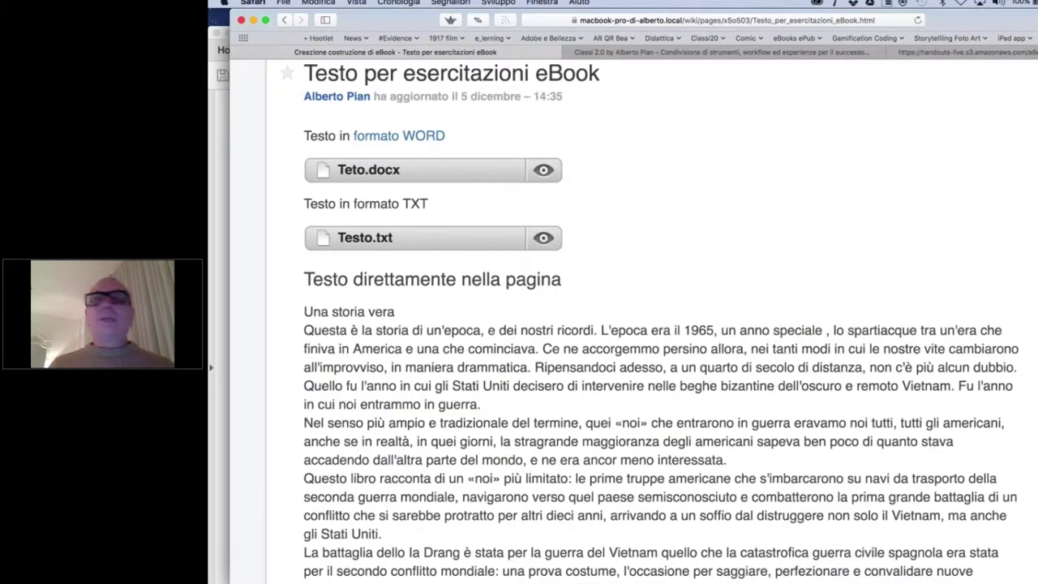
scroll(440, 347, up, 1)
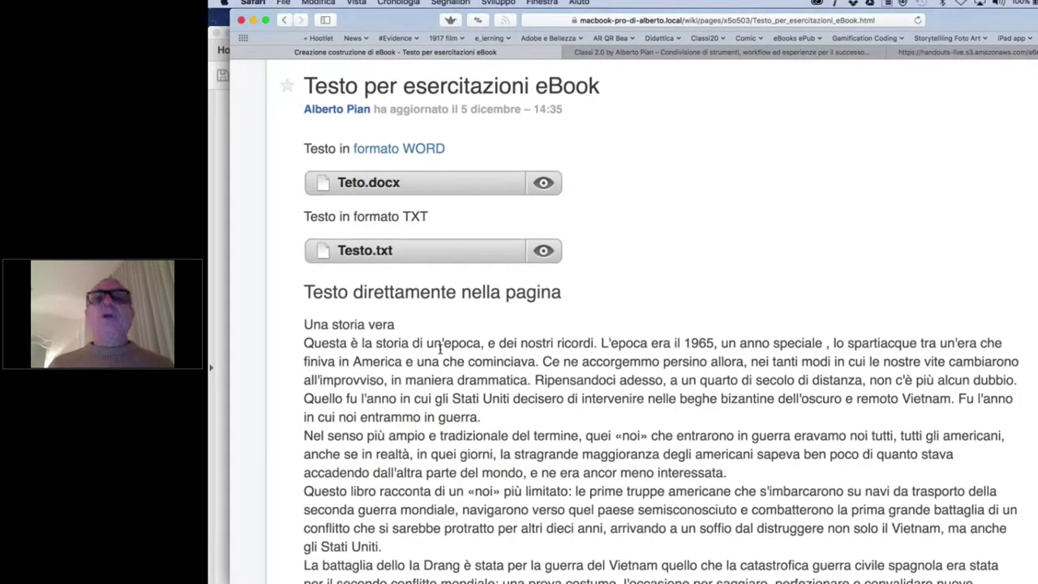
scroll(440, 347, down, 1)
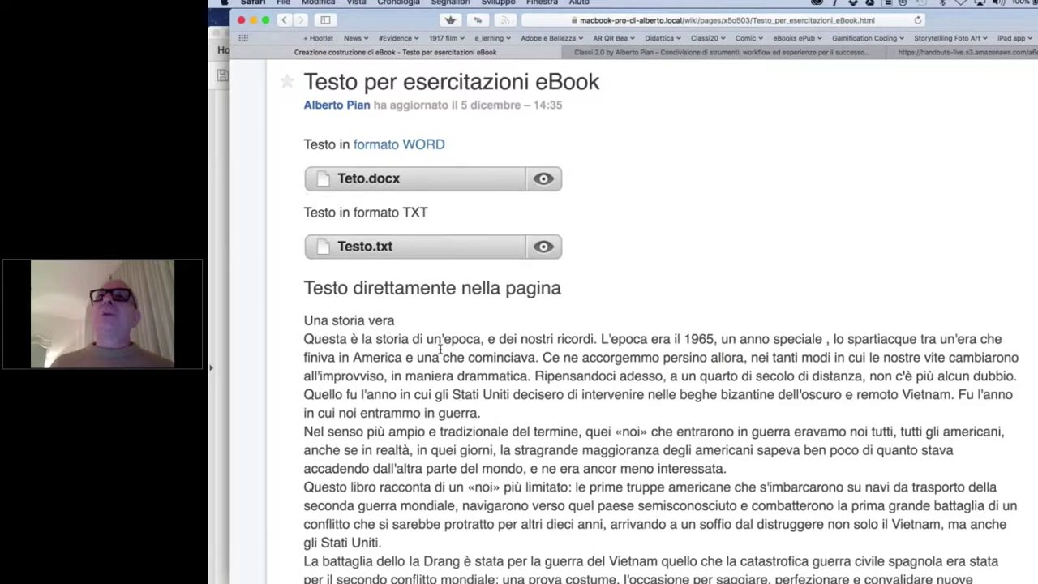
scroll(440, 347, down, 5)
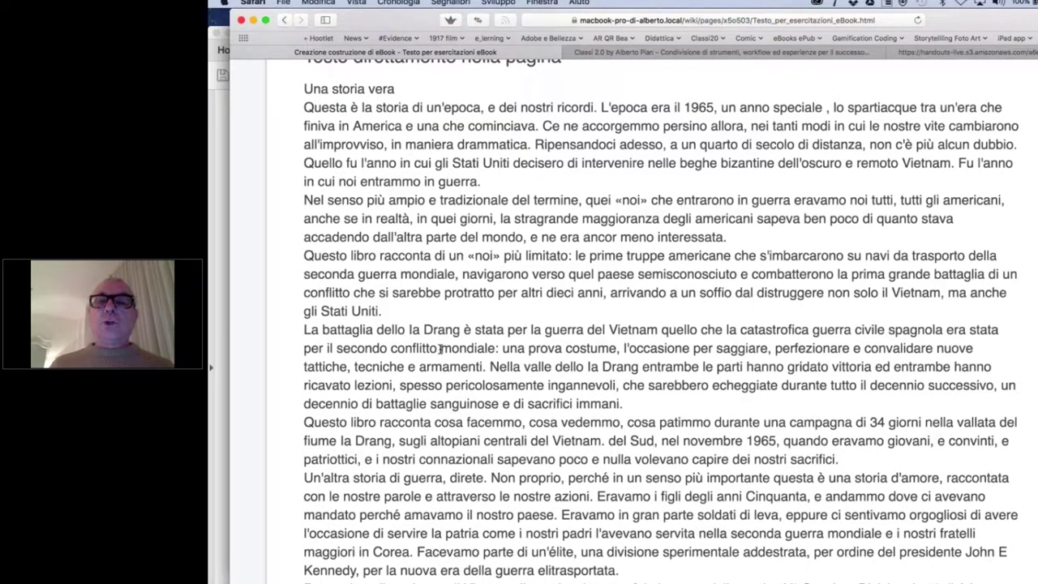
scroll(440, 347, down, 7)
scroll(441, 347, down, 3)
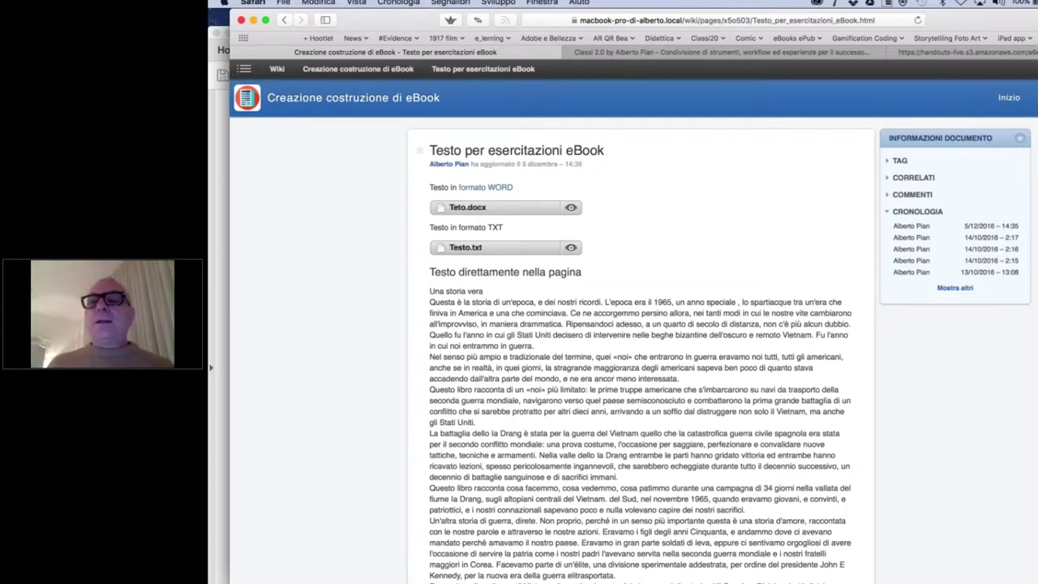
- Return to the wiki's Documenti list and log in to the server with the prefilled account credentials, keeping Rimani connesso enabled
key(super+bracketleft)
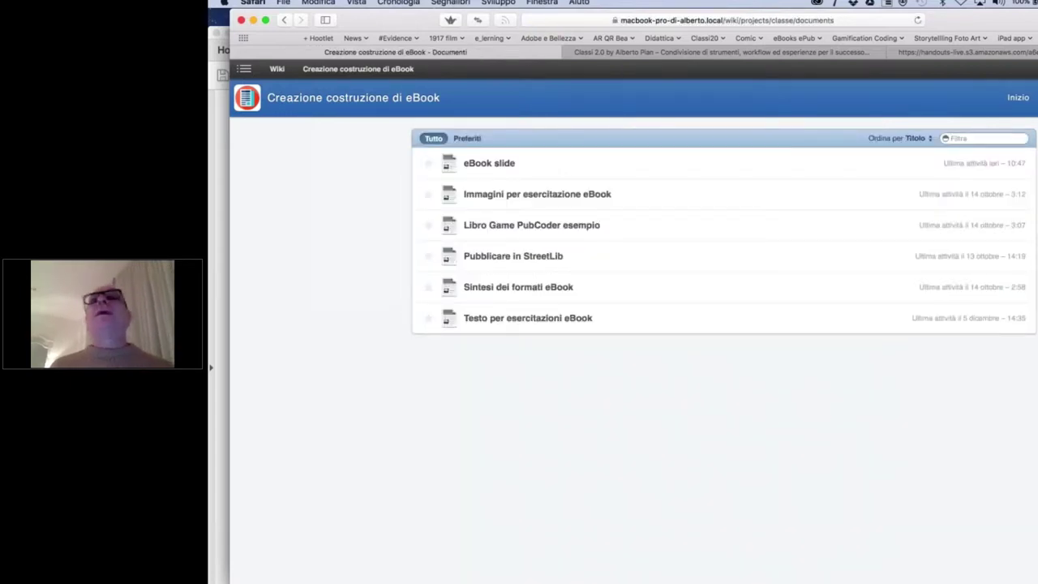
scroll(791, 254, up, 3)
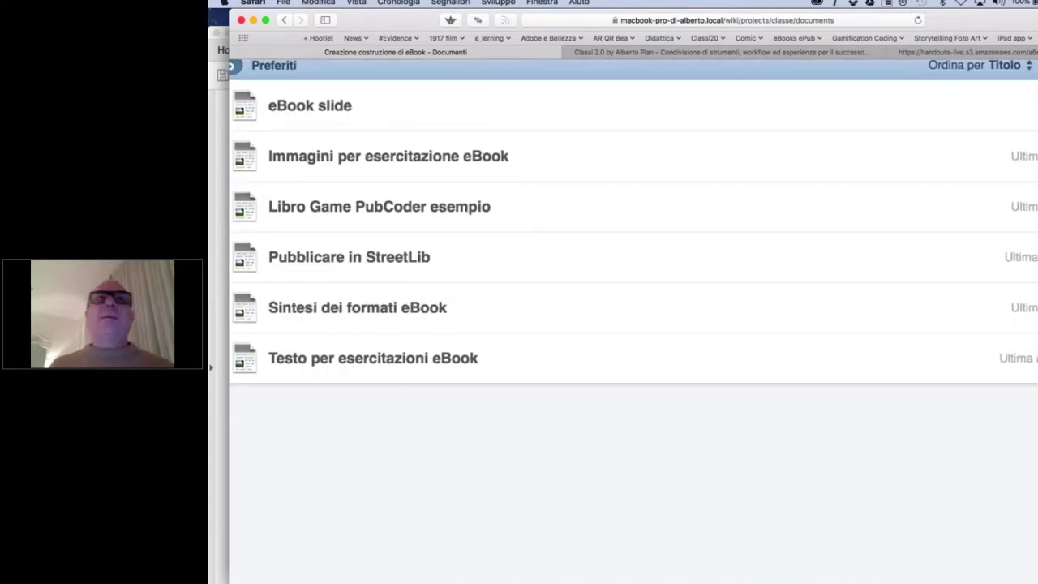
scroll(633, 308, right, 5)
scroll(632, 308, up, 3)
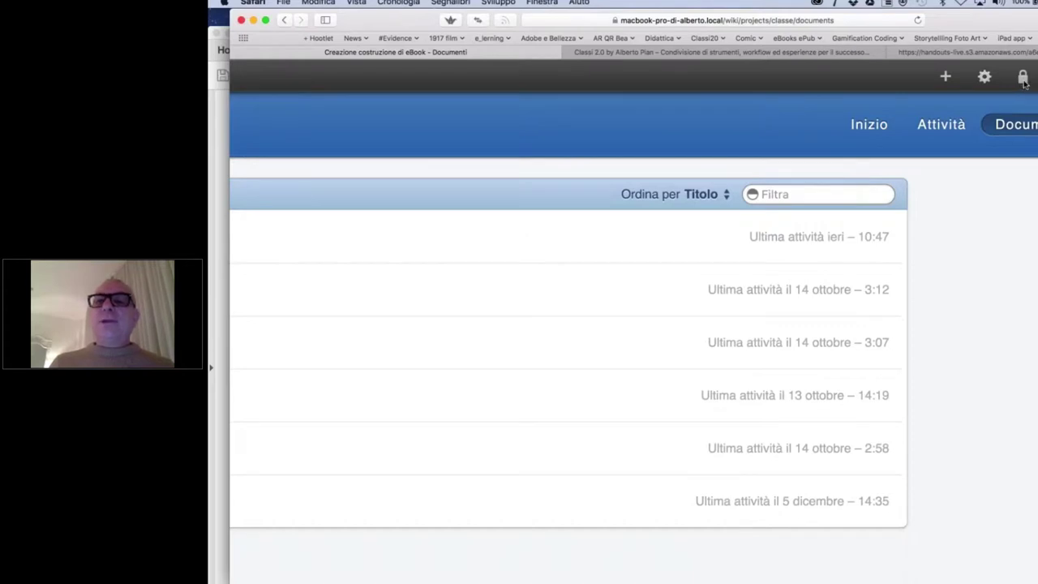
click(1023, 78)
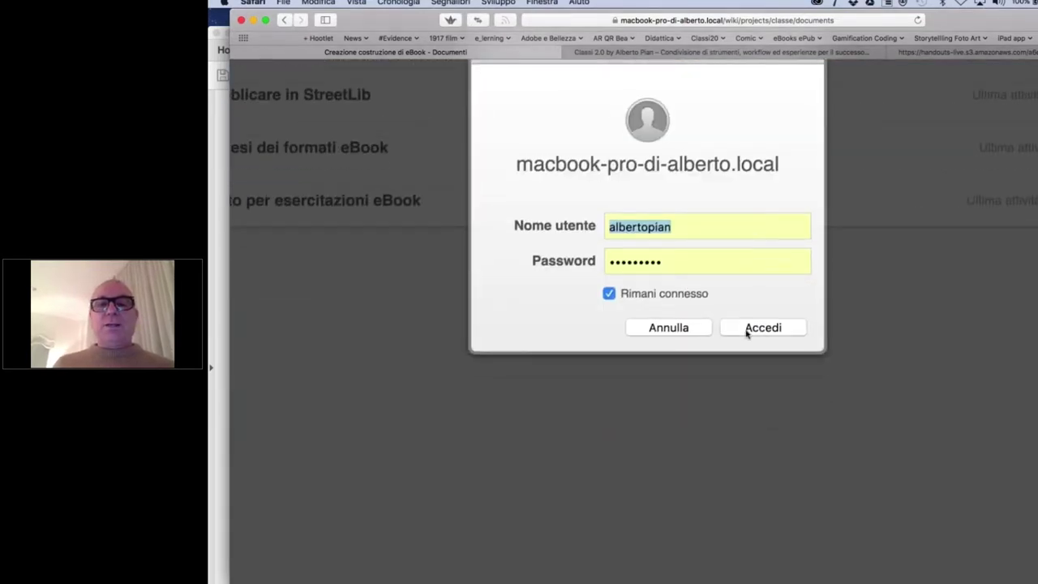
click(747, 329)
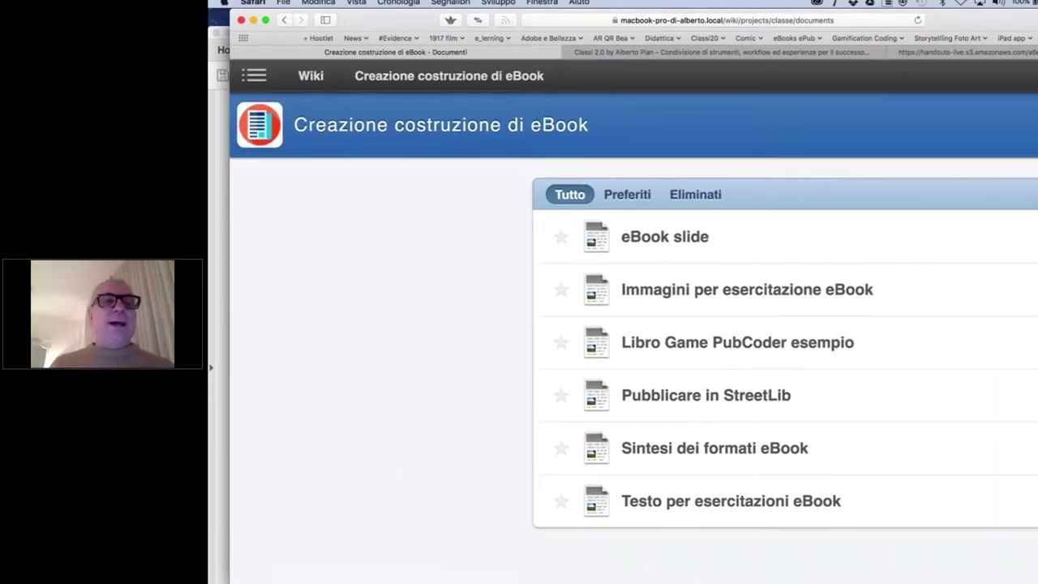
- Go back to the Tutti i wiki list and look through all the wikis available to the logged-in account
click(312, 77)
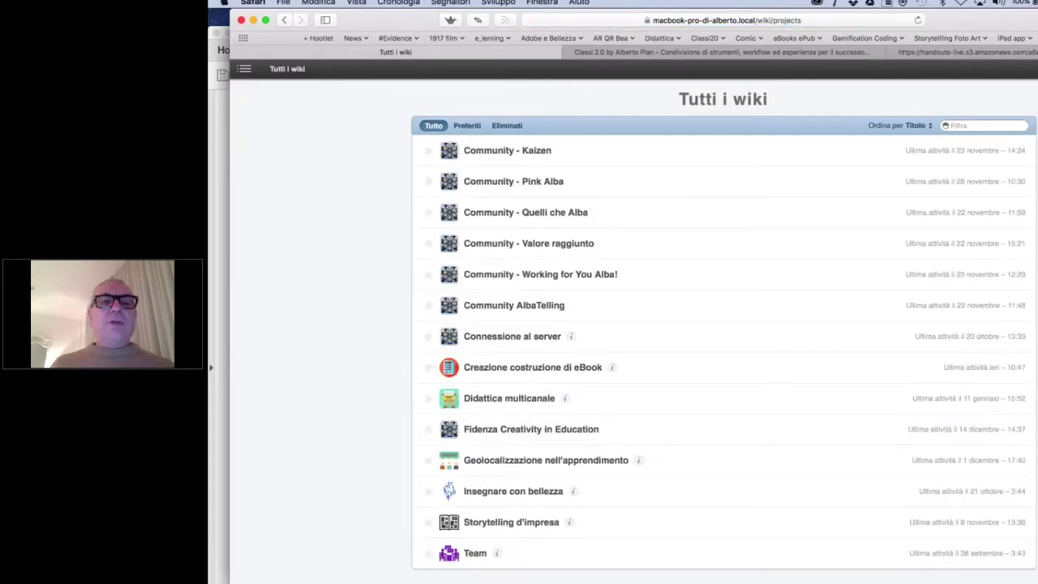
scroll(704, 248, up, 3)
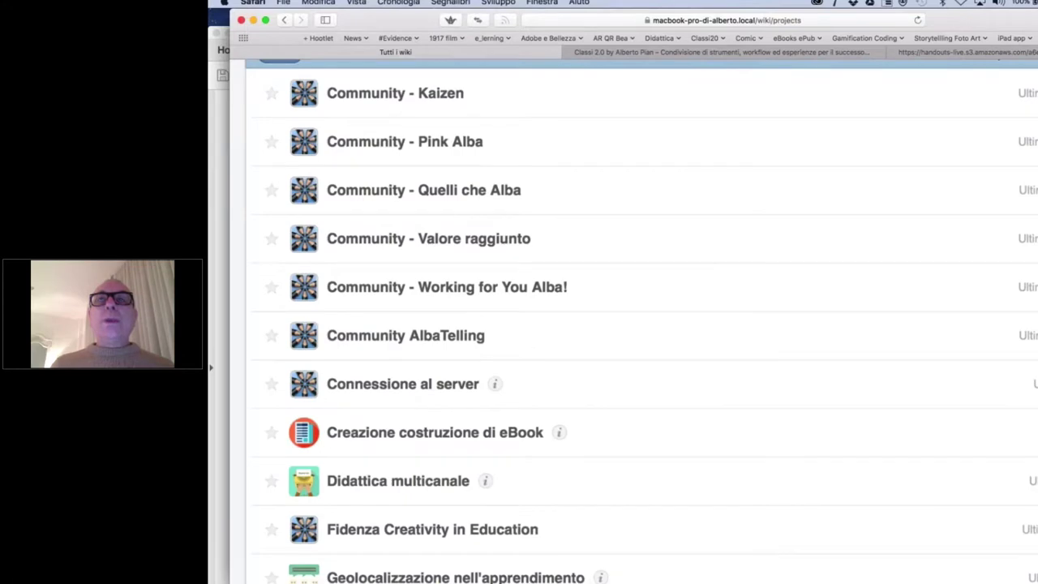
scroll(718, 259, up, 1)
scroll(633, 324, left, 3)
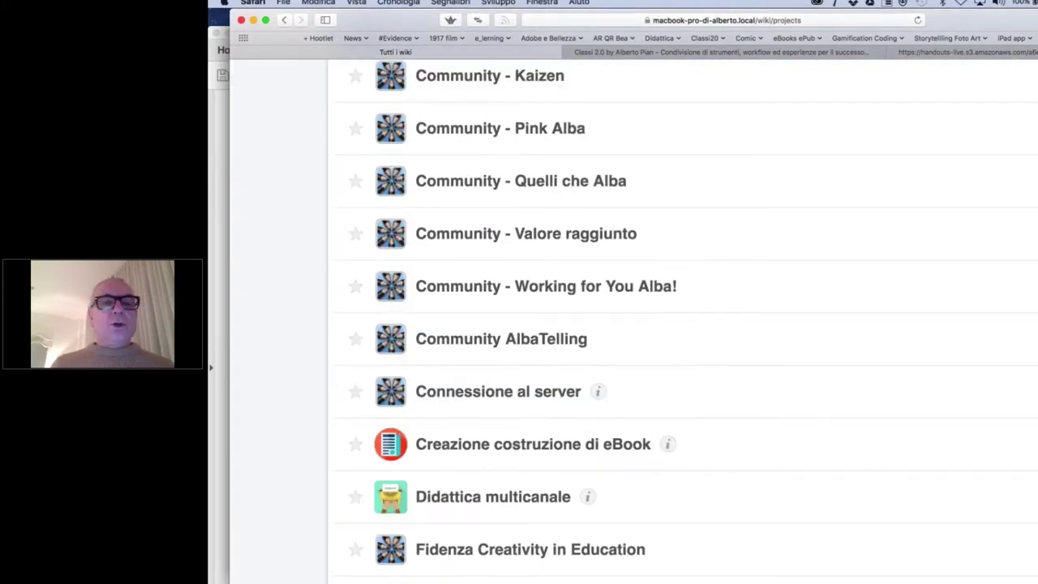
scroll(681, 324, down, 3)
scroll(632, 324, down, 2)
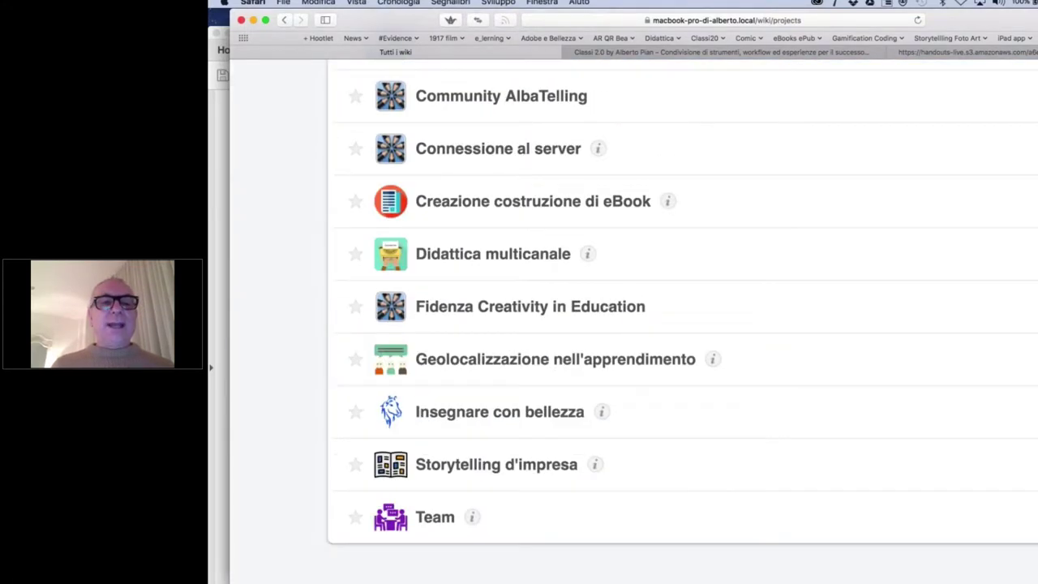
scroll(633, 324, up, 3)
scroll(632, 324, up, 1)
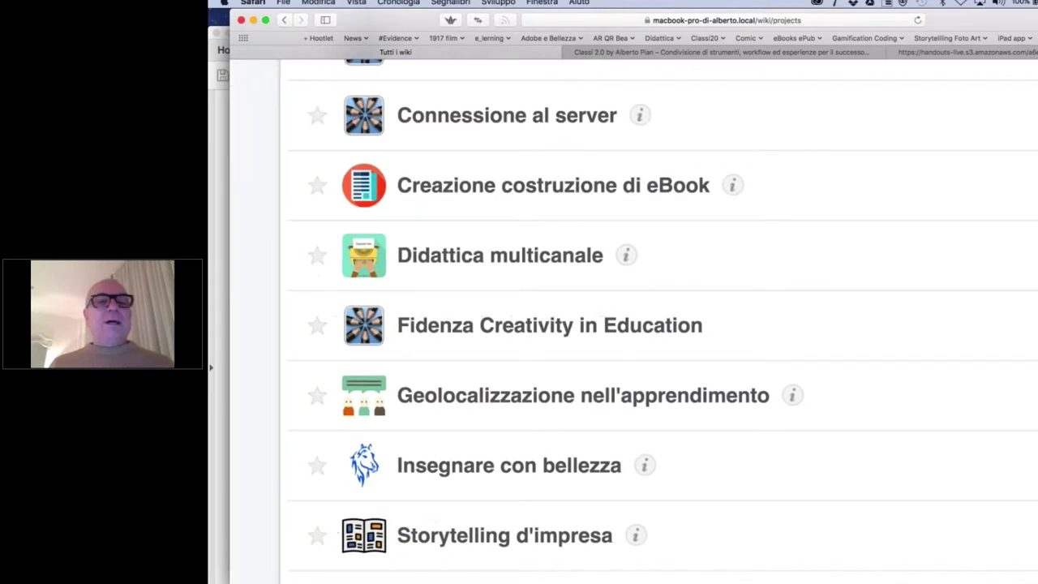
- Open the "Didattica multicanale" wiki and enlarge its home page around the editing controls and Documenti recenti list
scroll(657, 324, down, 3)
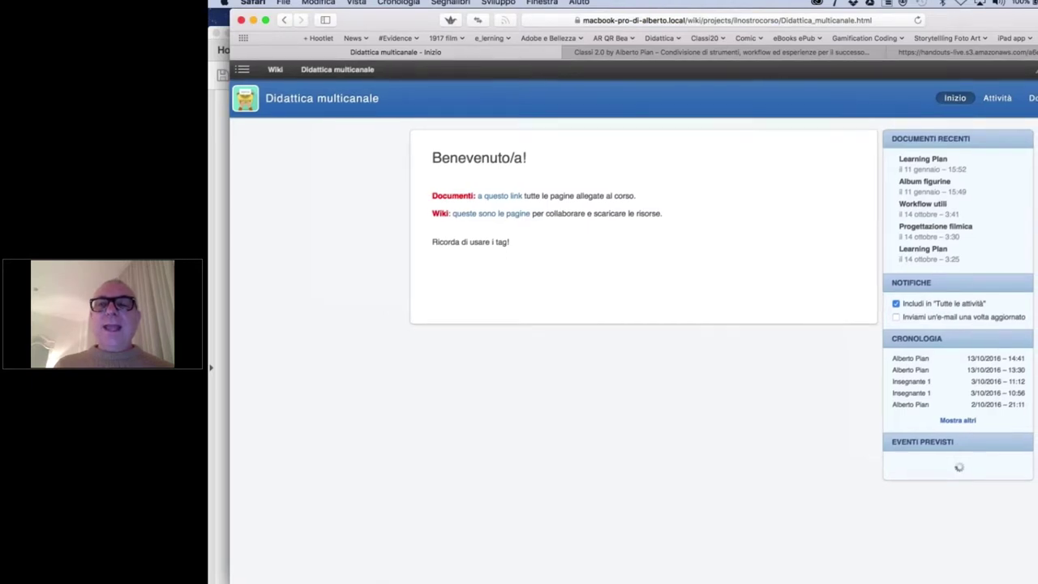
scroll(633, 324, up, 3)
scroll(632, 284, up, 5)
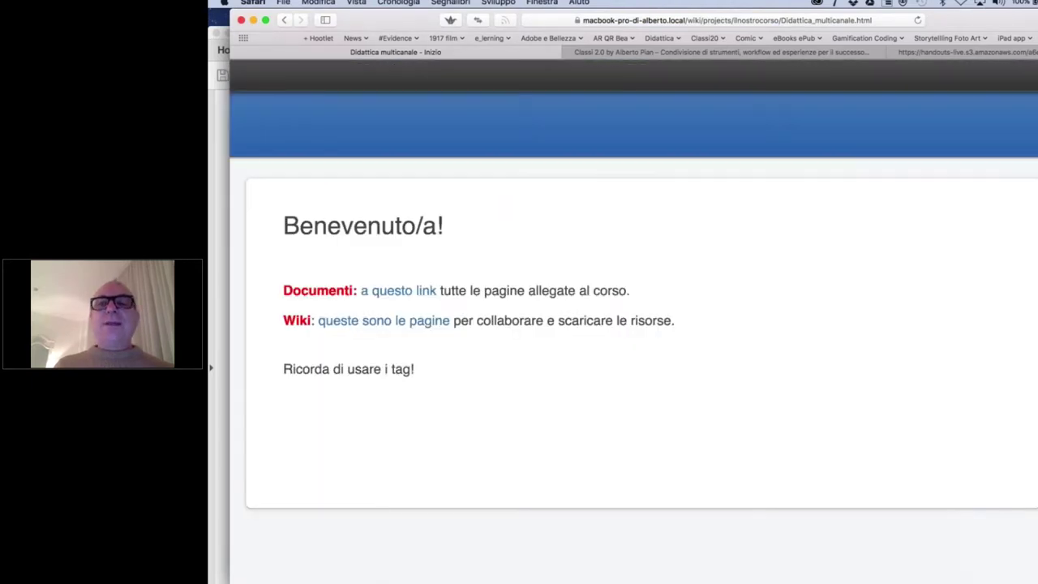
scroll(632, 325, right, 8)
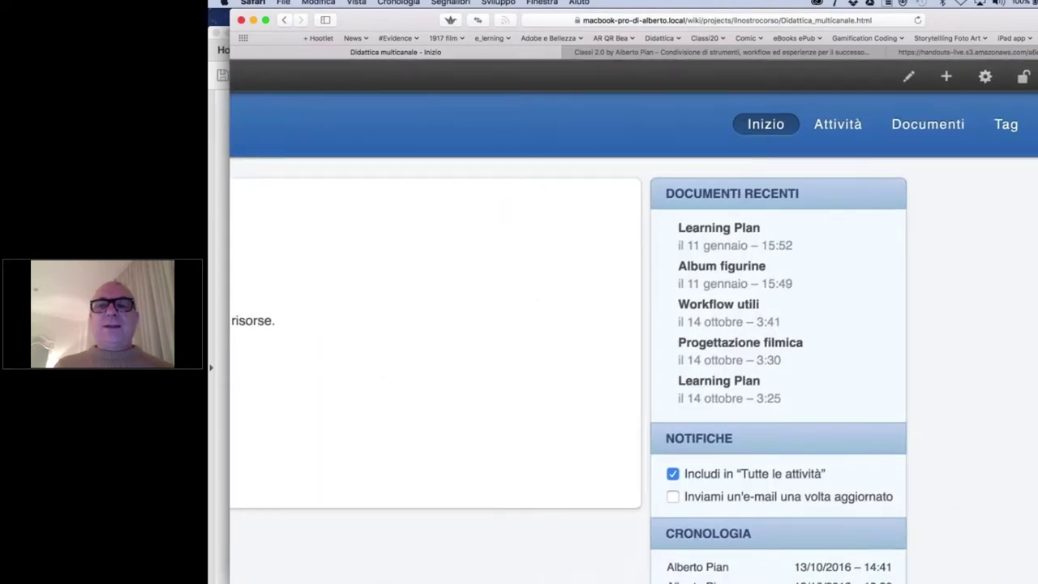
scroll(713, 324, up, 5)
scroll(633, 324, up, 3)
scroll(632, 324, right, 1)
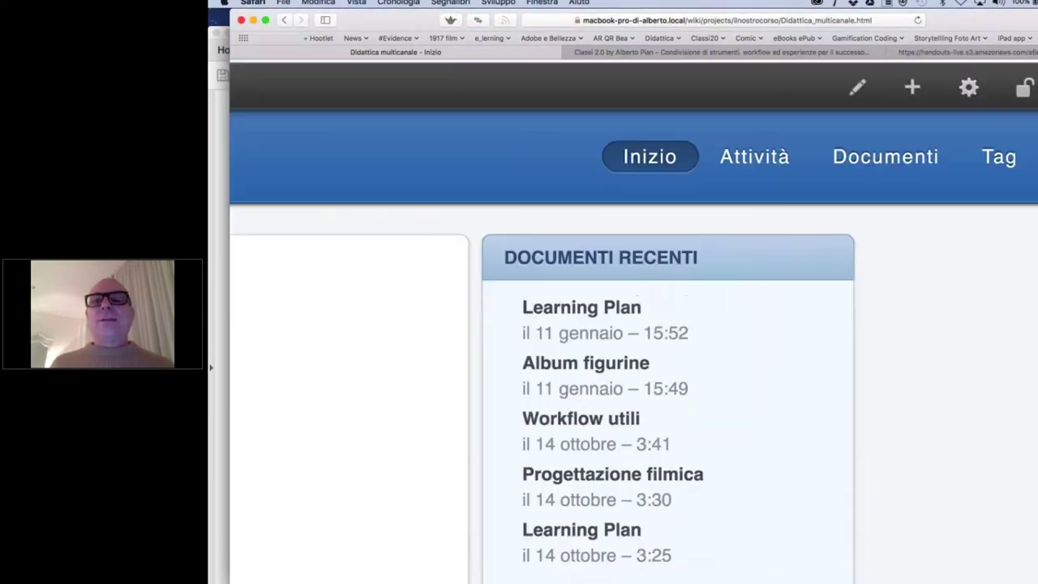
scroll(632, 324, down, 1)
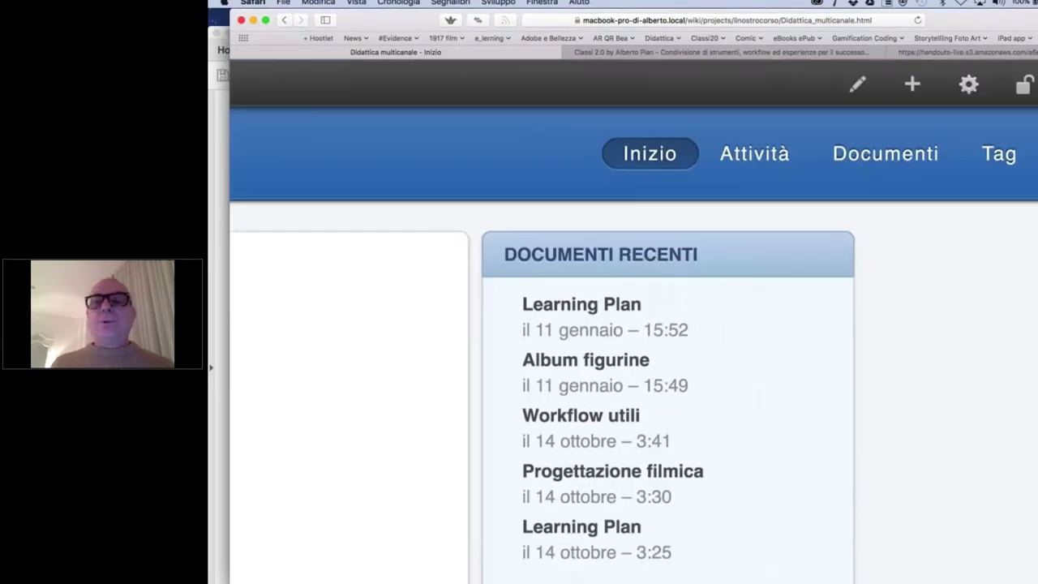
- Open the "Didattica multicanale" wiki's settings and review its Generale and Aspetto options
click(969, 86)
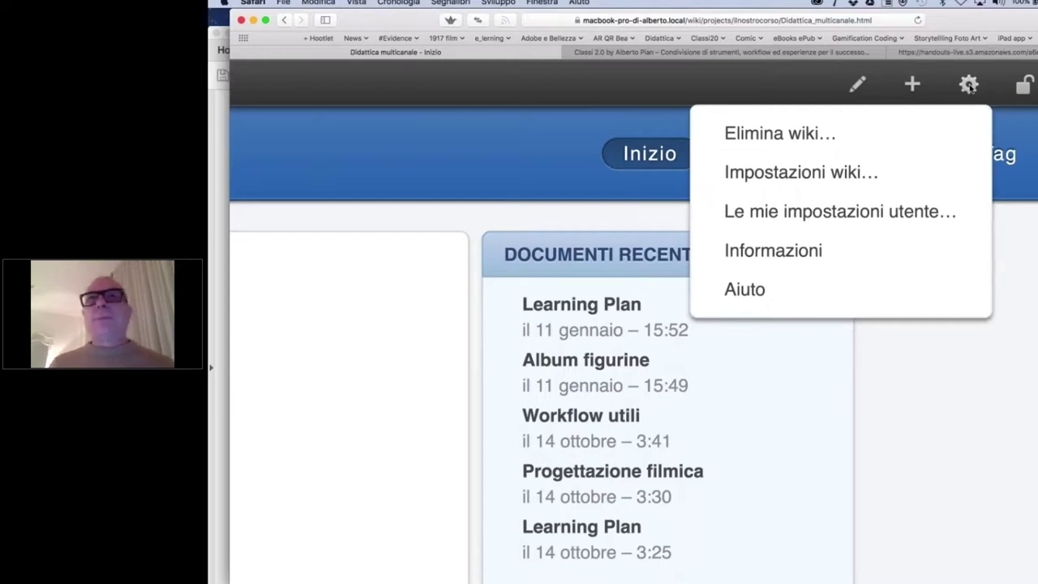
click(791, 177)
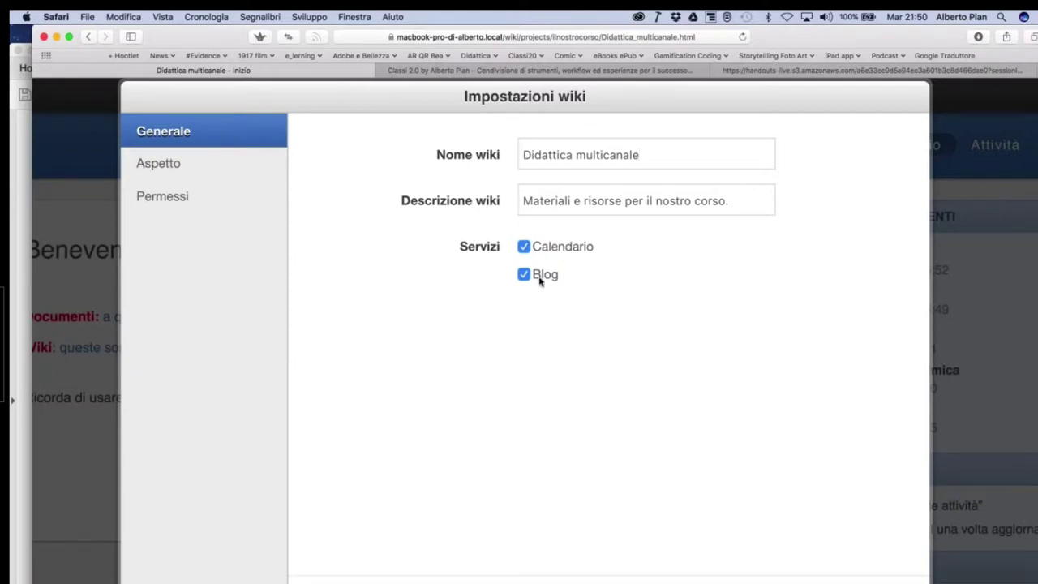
click(158, 163)
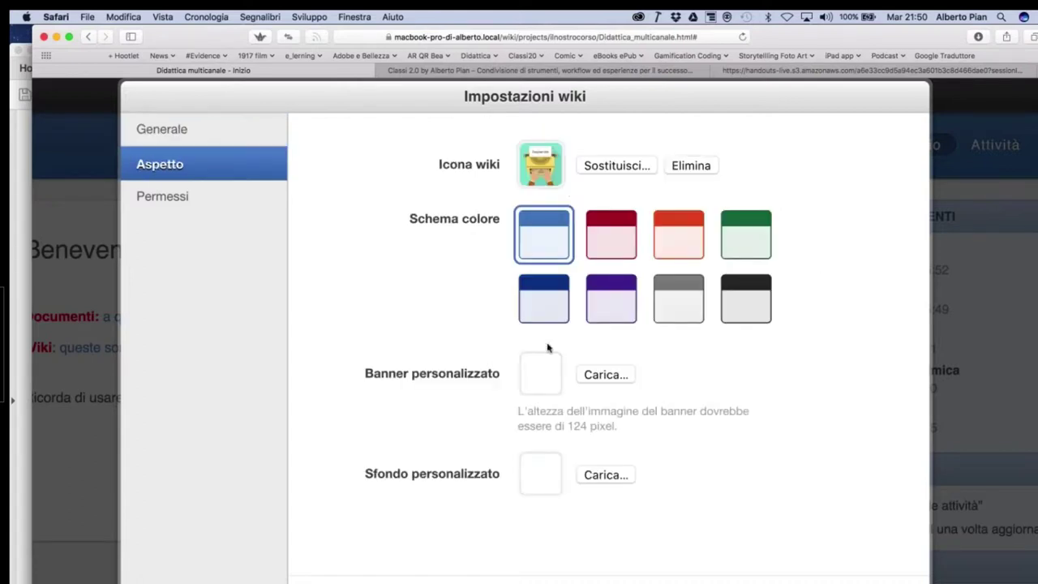
- Review the wiki's Permessi settings, including the access levels available to Utenti non autenticati, and close the settings without changing anything
click(185, 200)
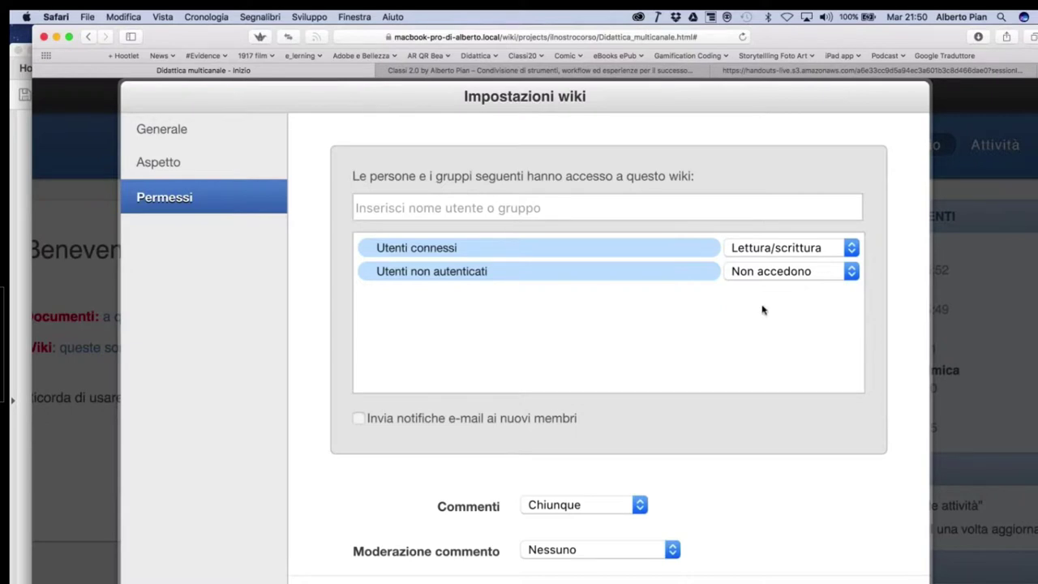
scroll(762, 310, up, 3)
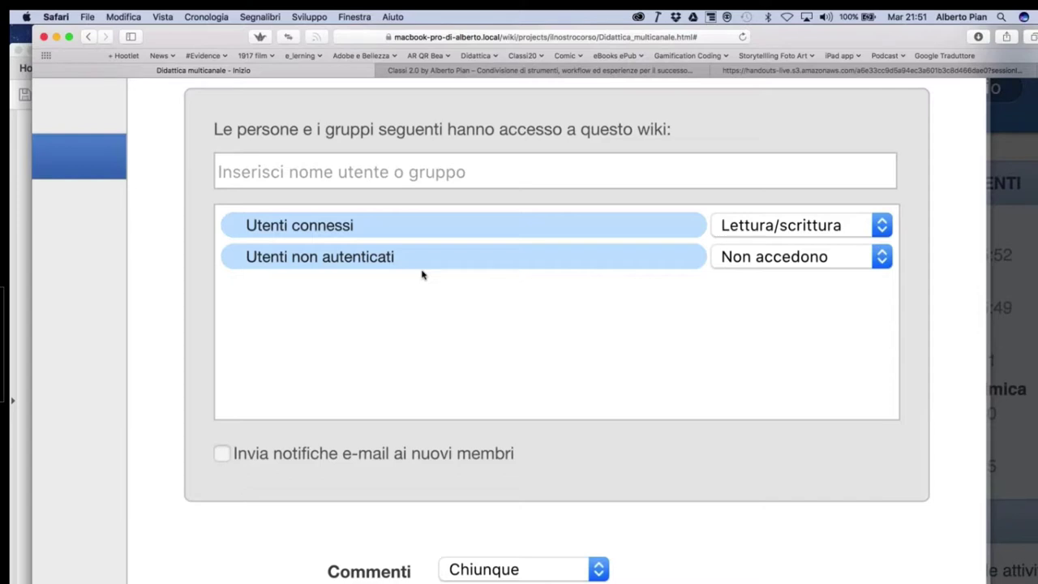
click(802, 258)
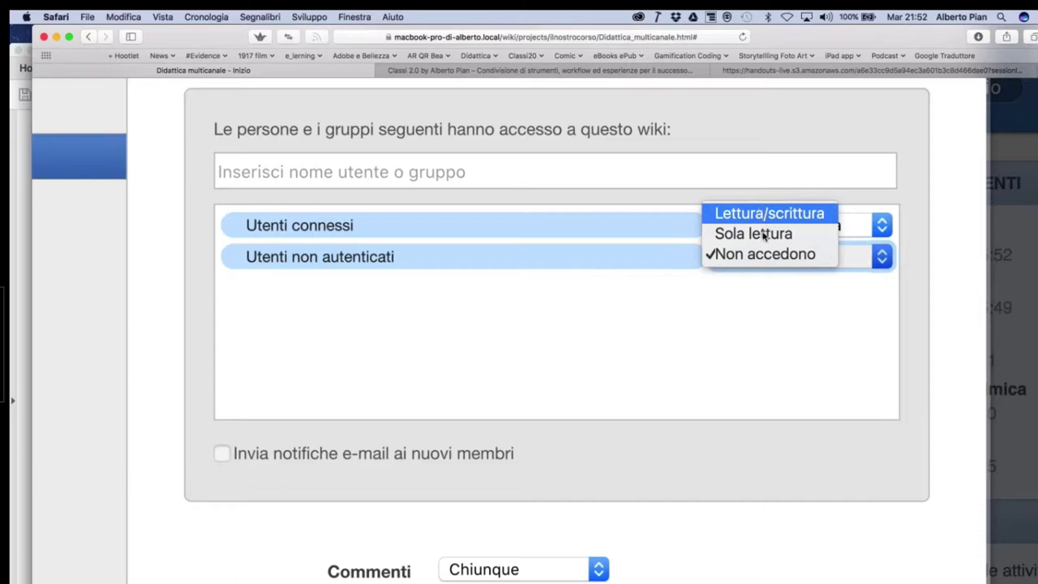
click(768, 351)
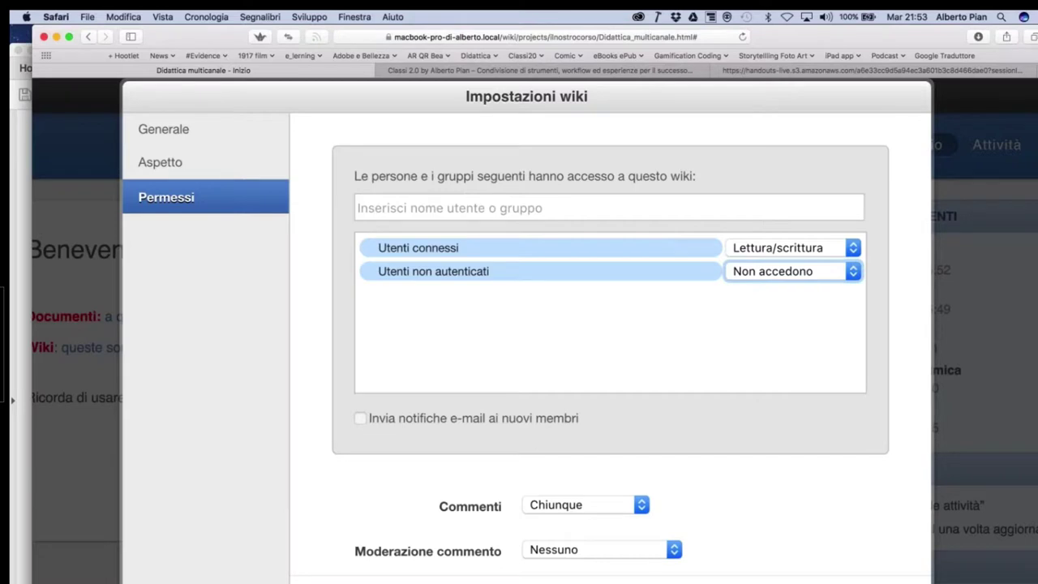
key(Return)
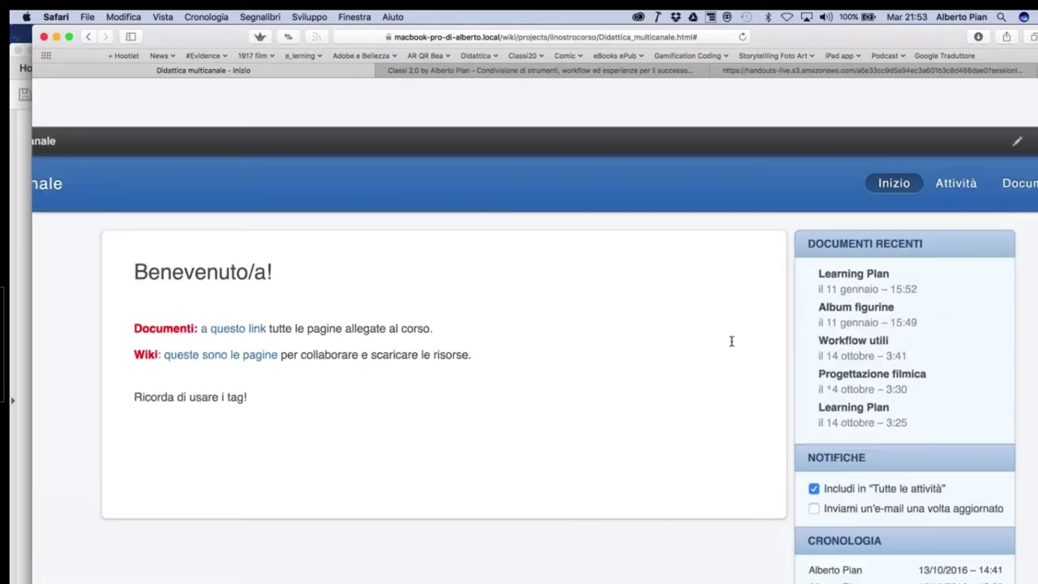
- Look over the "Didattica multicanale" home page and return to the Tutti i wiki list
scroll(730, 342, down, 1)
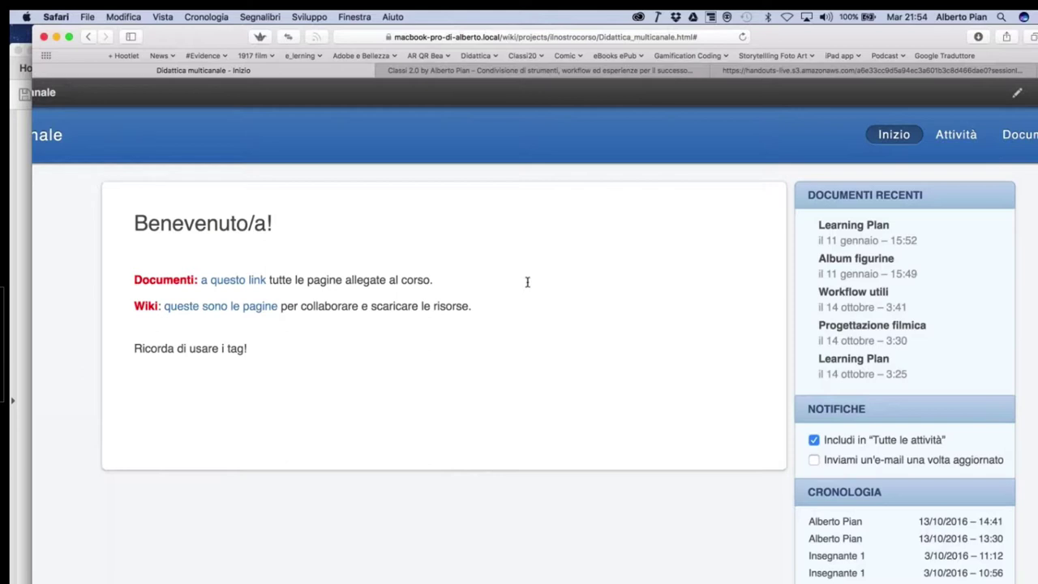
scroll(527, 281, down, 1)
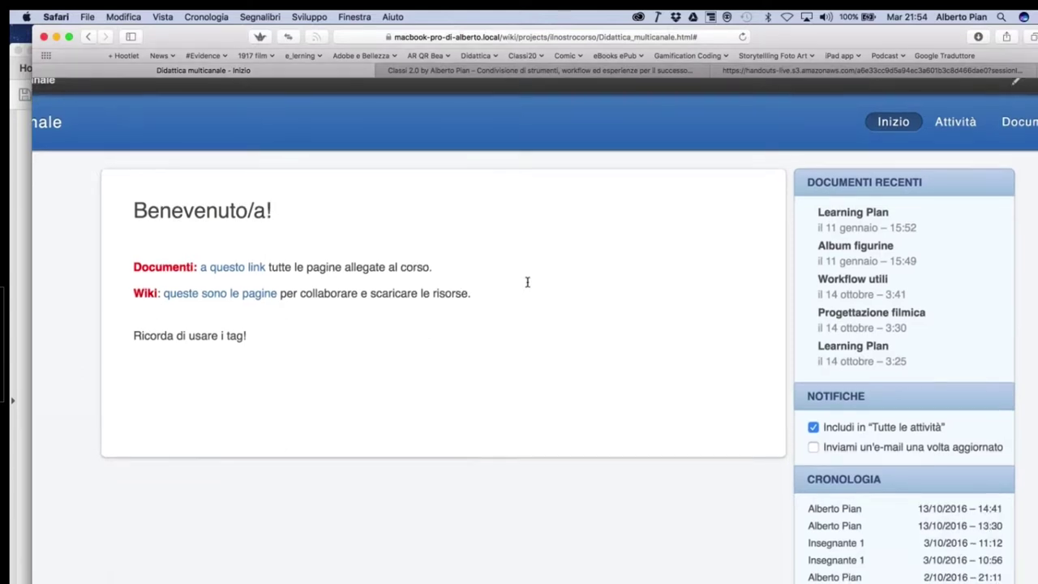
scroll(527, 281, left, 3)
scroll(527, 282, left, 3)
scroll(527, 281, up, 1)
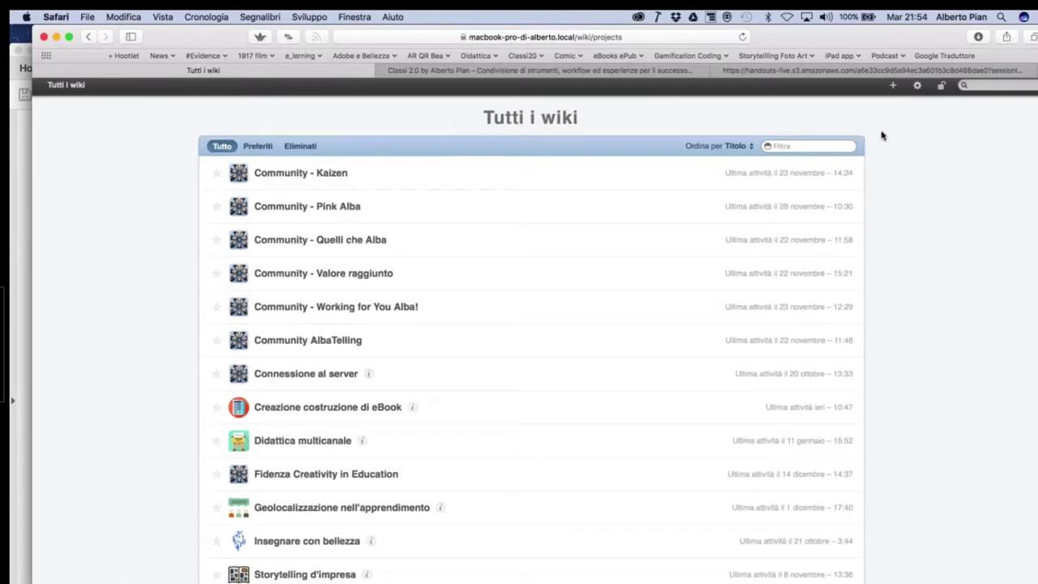
- Look at the options for creating new pages, posts and wikis from the Tutti i wiki list, choosing none of them
scroll(882, 135, up, 5)
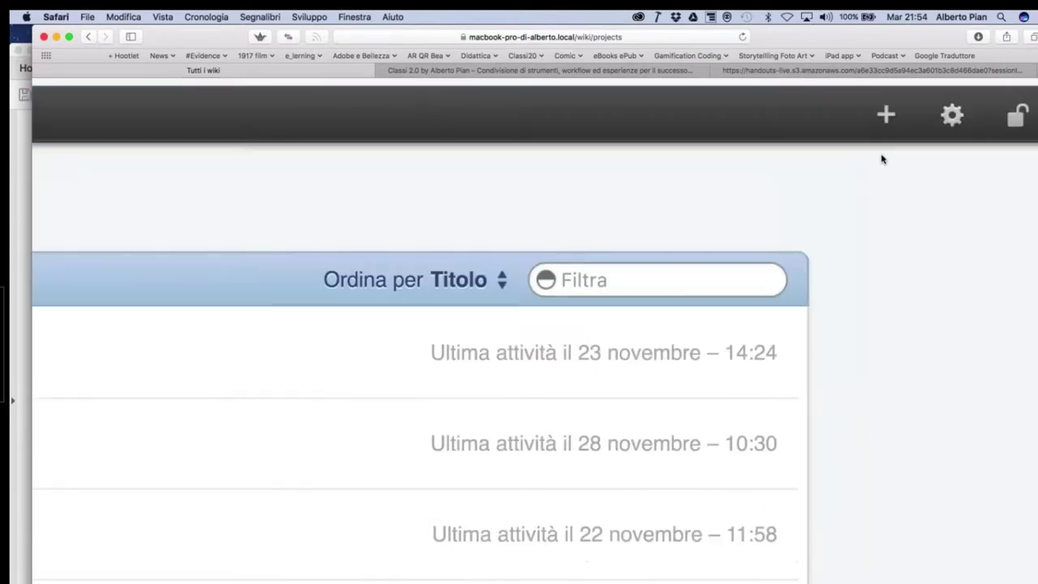
click(885, 107)
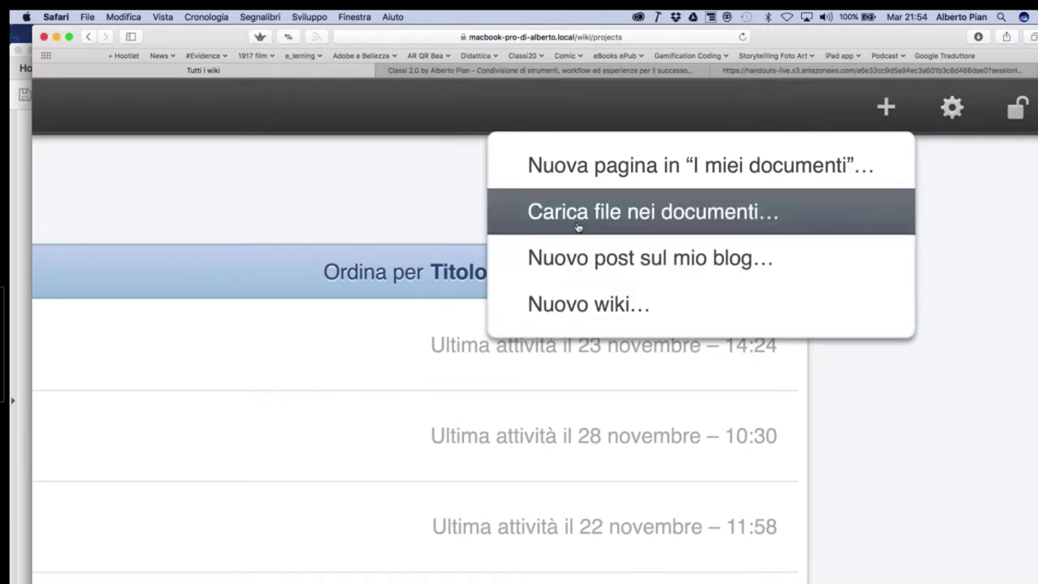
click(408, 223)
scroll(589, 212, down, 2)
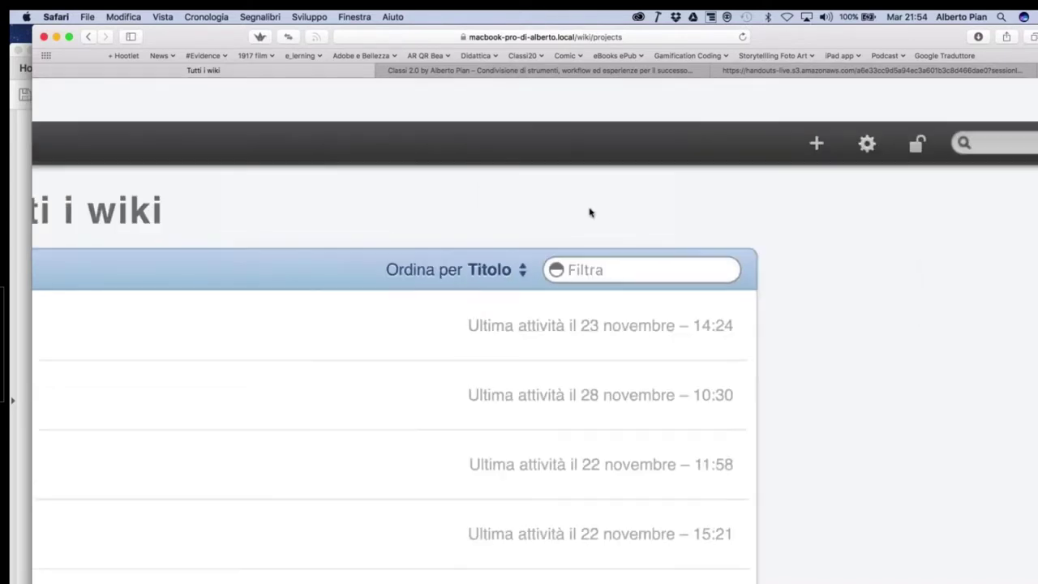
scroll(590, 212, down, 3)
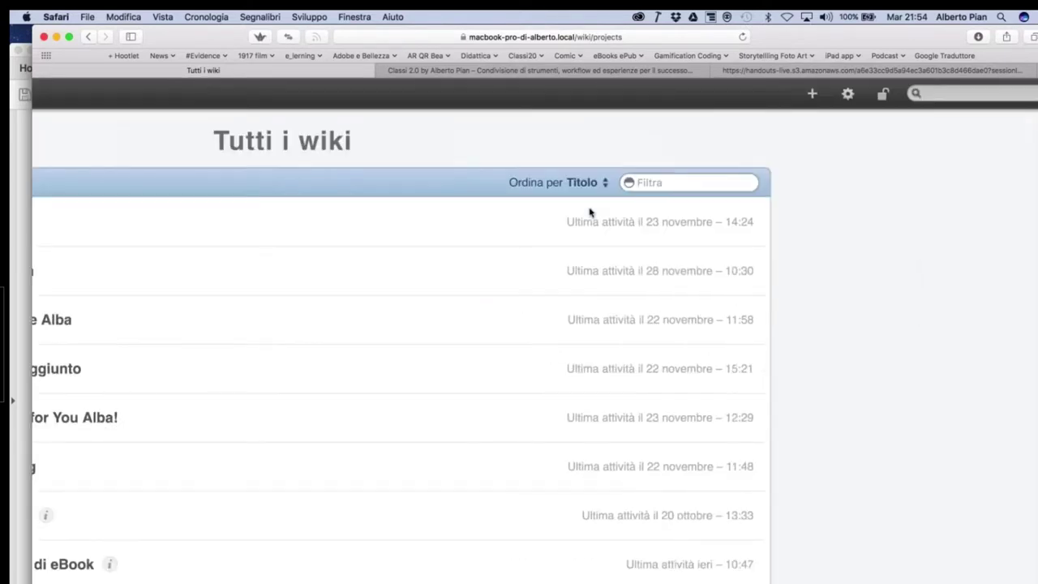
scroll(590, 213, left, 5)
scroll(573, 261, down, 3)
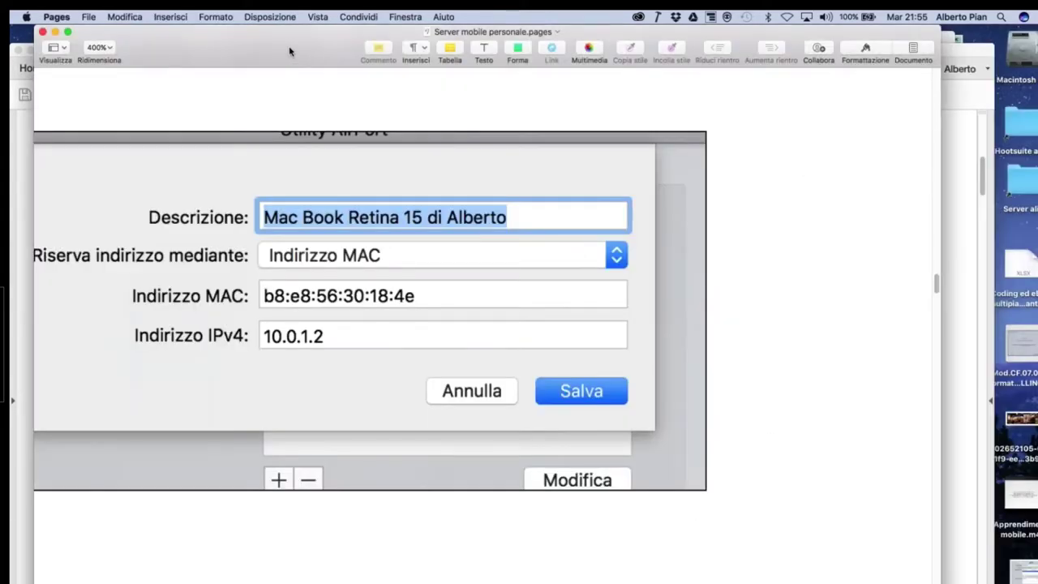
- Hide the open document windows to switch to the Finder desktop and its "Server mobile e groupware" folder
drag(289, 51, 338, 63)
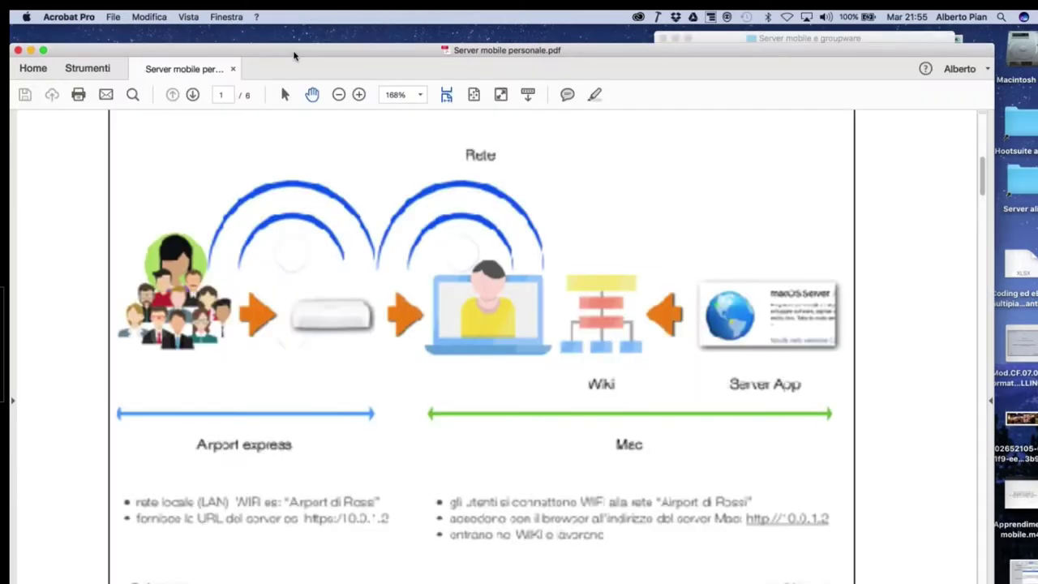
key(super+h)
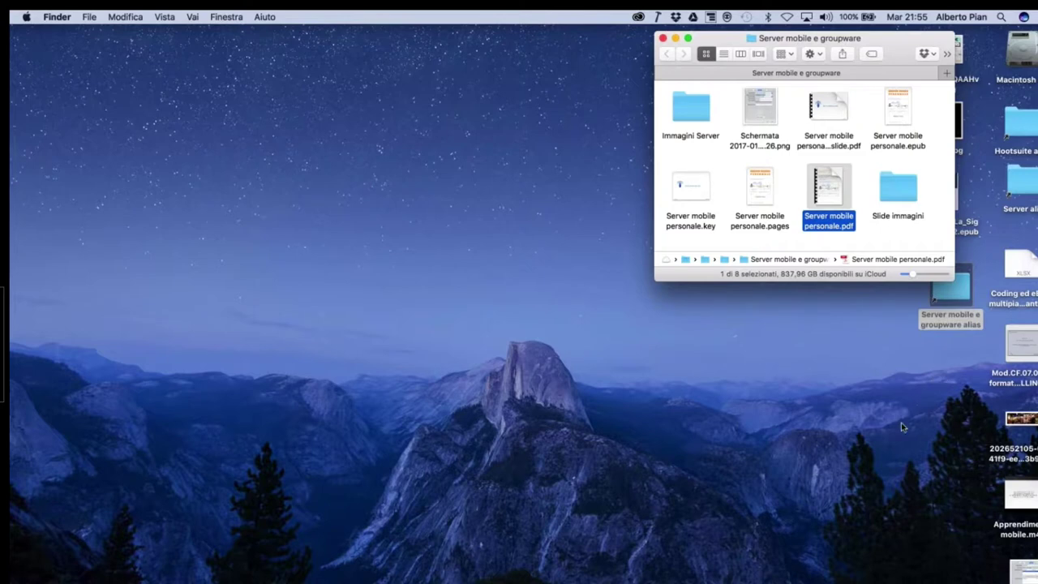
click(583, 337)
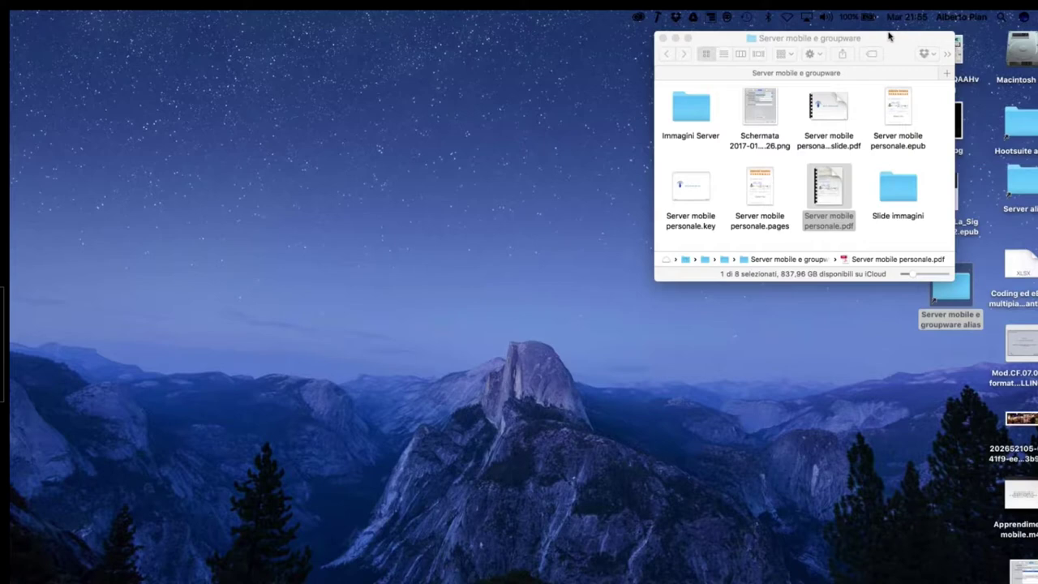
- Place the "Server alias" folder in the open area of the desktop and move the "Server mobile e groupware" window away from it
drag(888, 36, 781, 37)
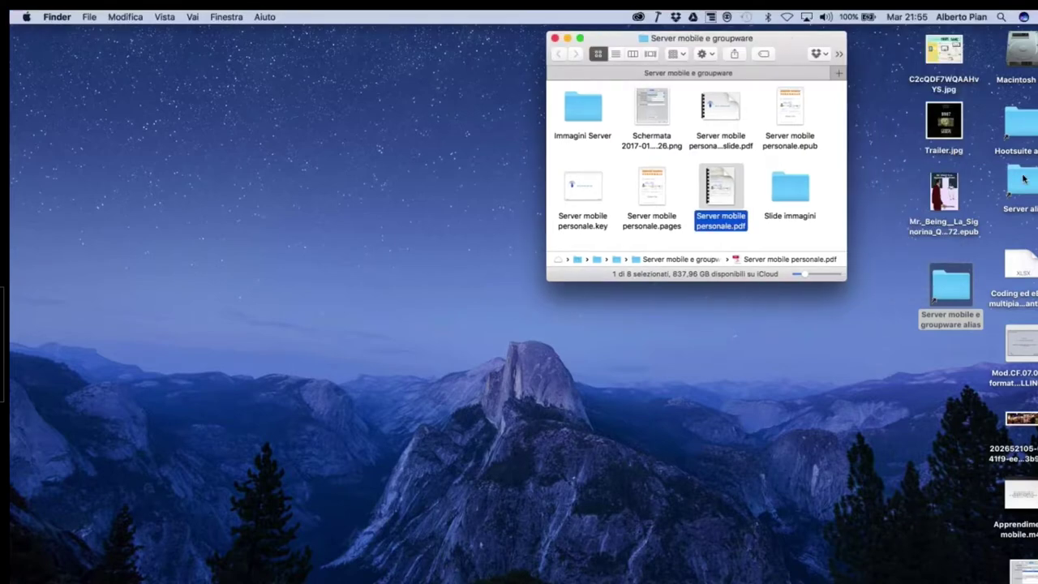
drag(1023, 179, 533, 344)
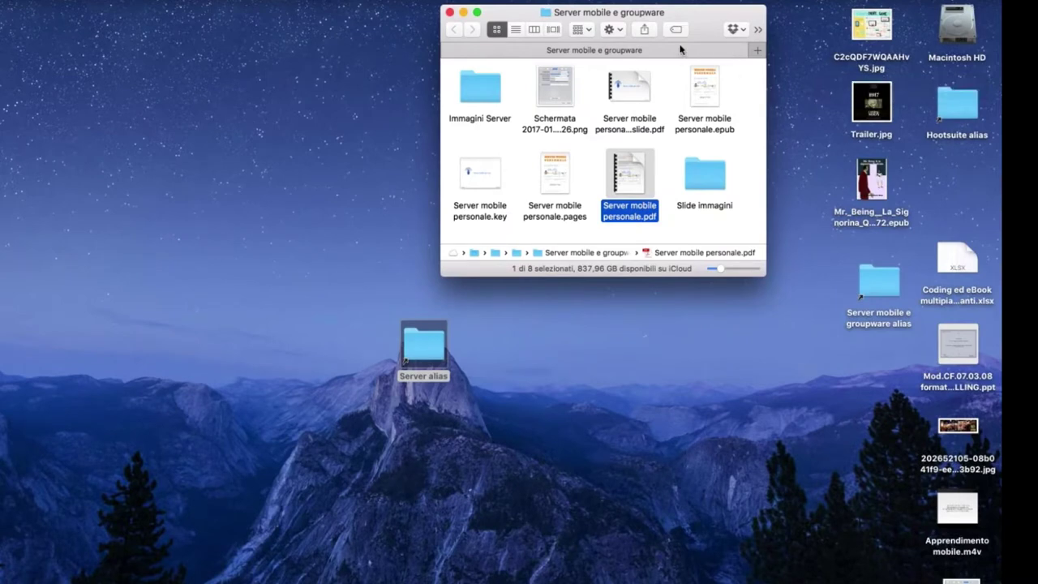
drag(679, 17, 687, 85)
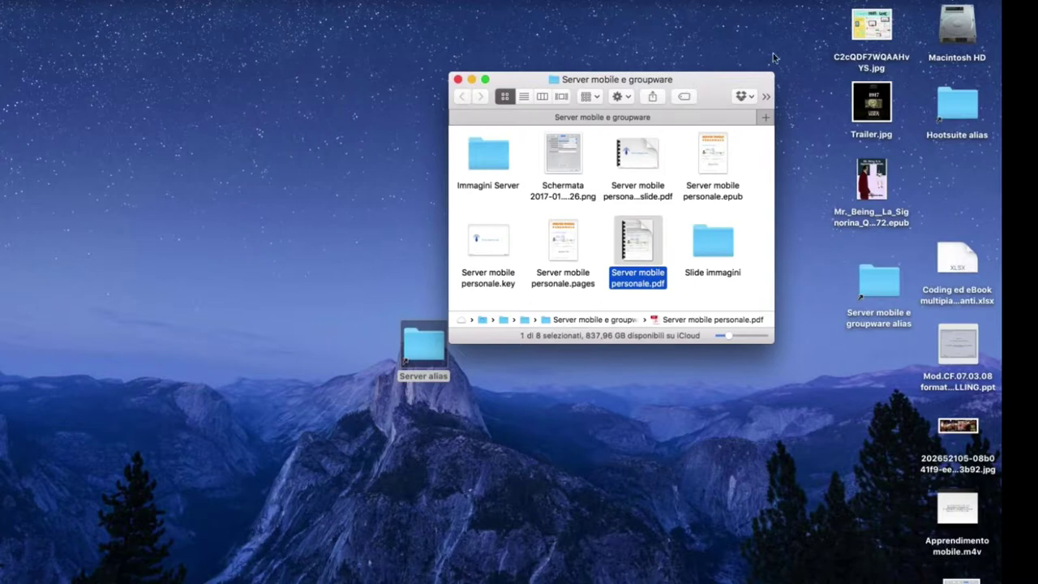
drag(709, 77, 193, 93)
drag(423, 339, 401, 220)
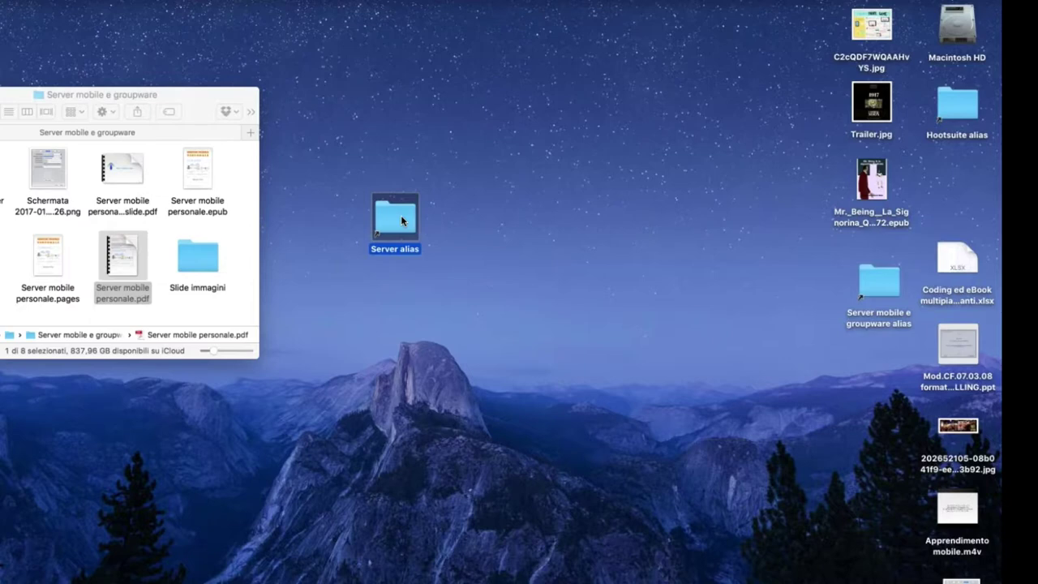
- Open the "Server alias" folder in a window large enough to show all its folders, and look inside its Wiki folder
double_click(401, 215)
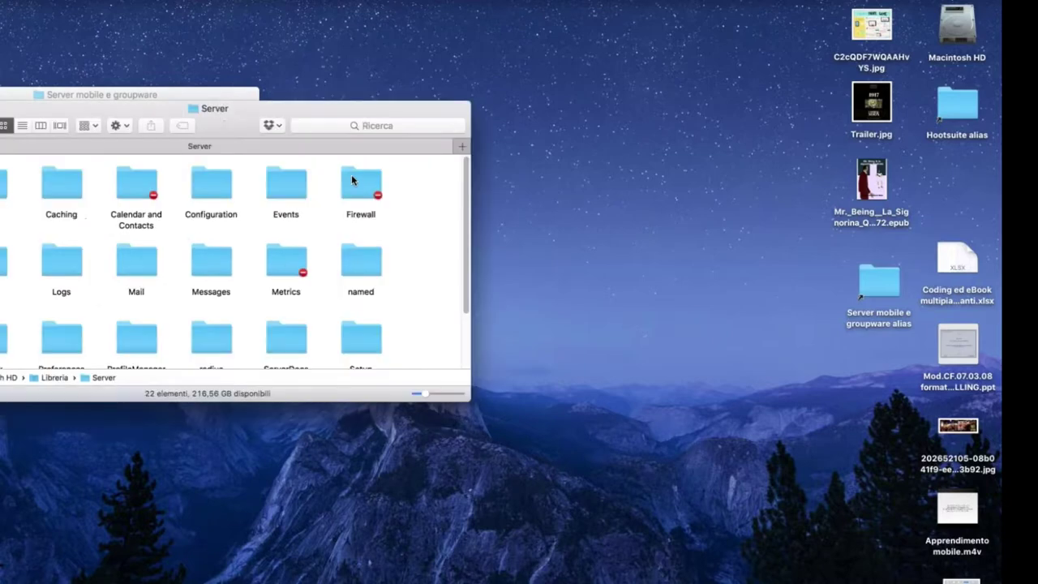
drag(271, 123, 429, 122)
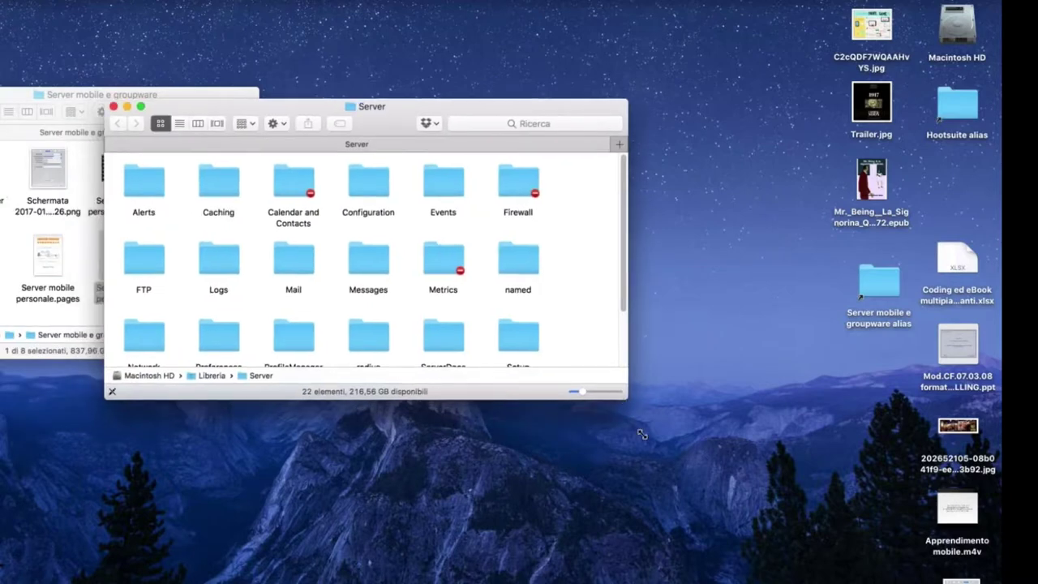
drag(641, 434, 697, 542)
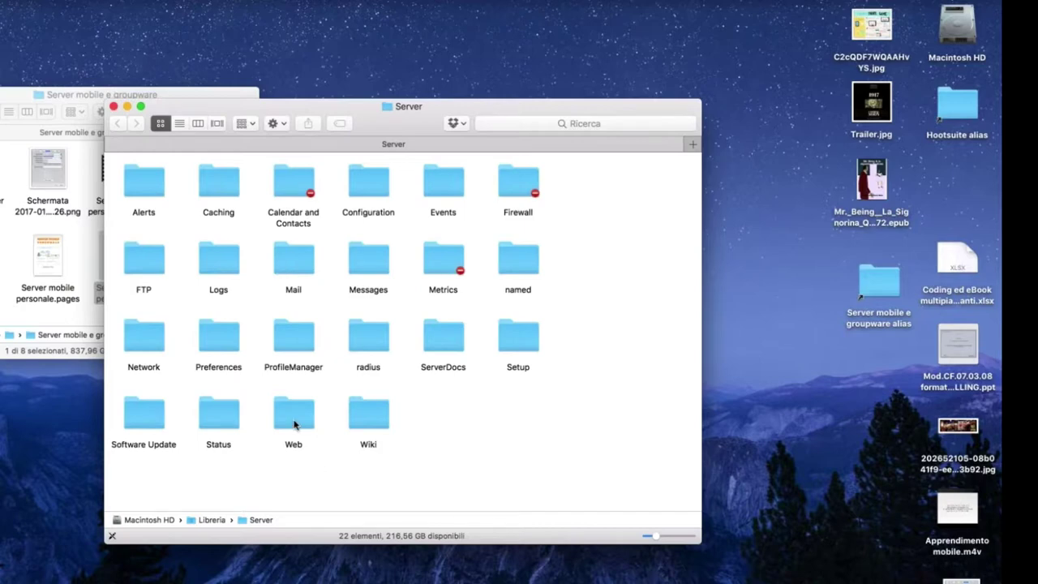
double_click(367, 419)
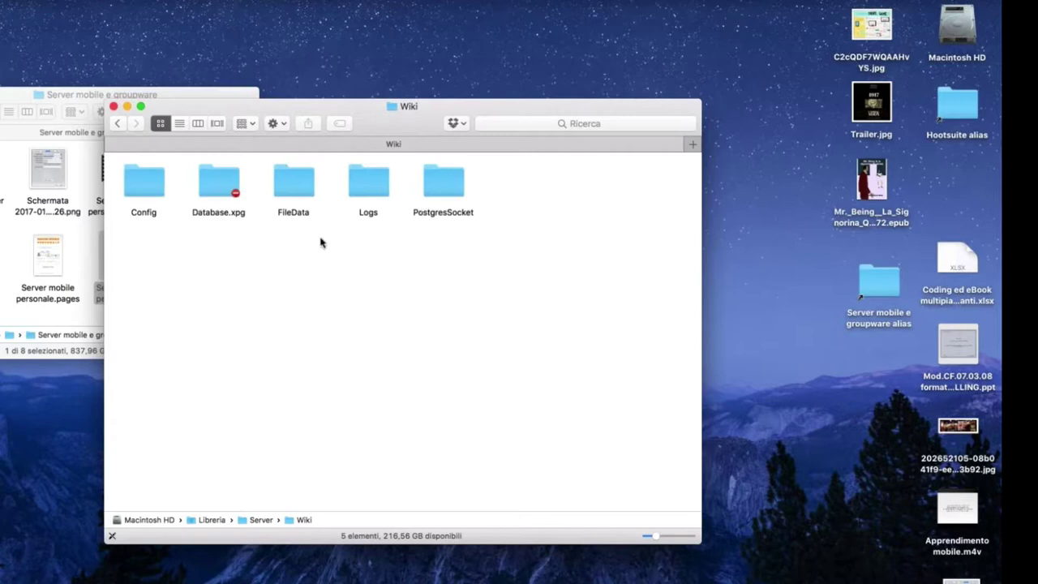
click(116, 124)
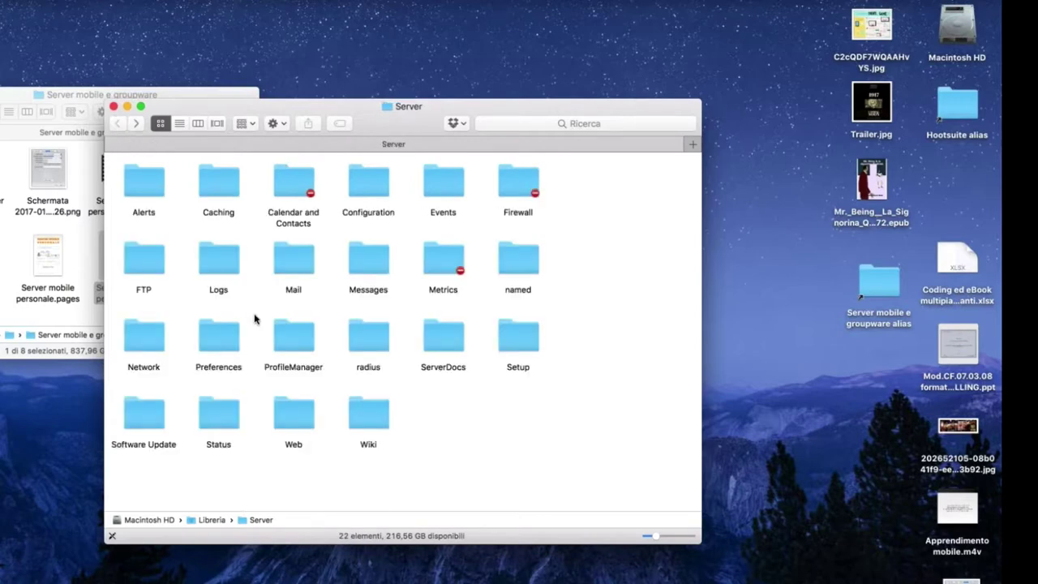
- Go into the Server folder's Web, Data and Sites folders and open the Default site folder
click(296, 420)
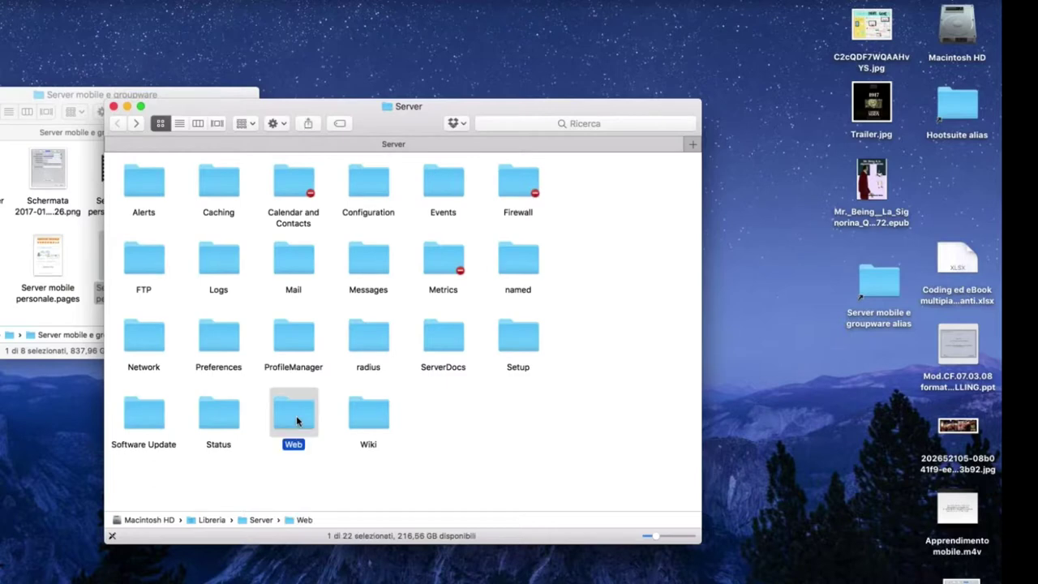
double_click(294, 418)
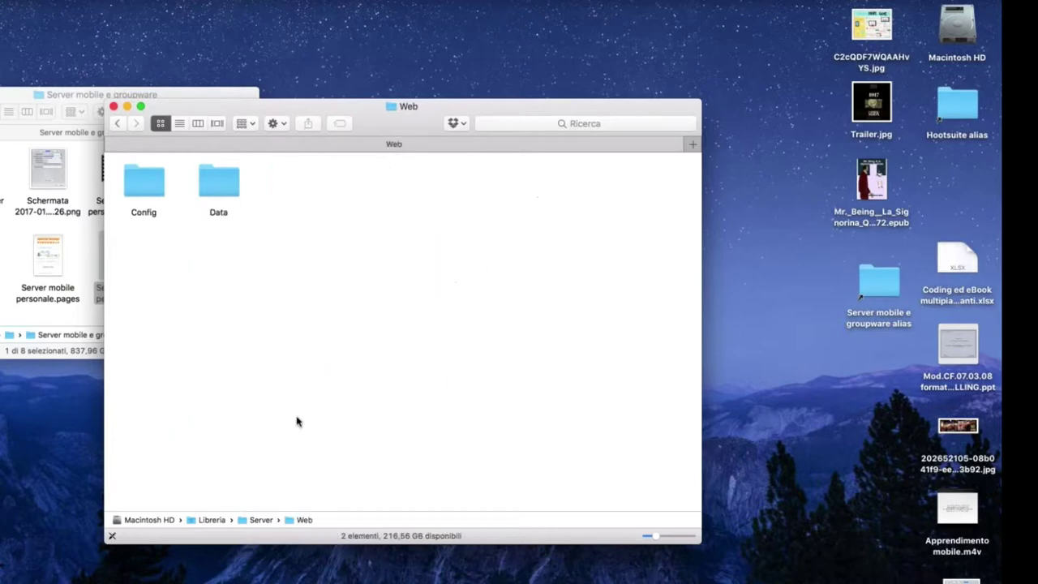
double_click(217, 193)
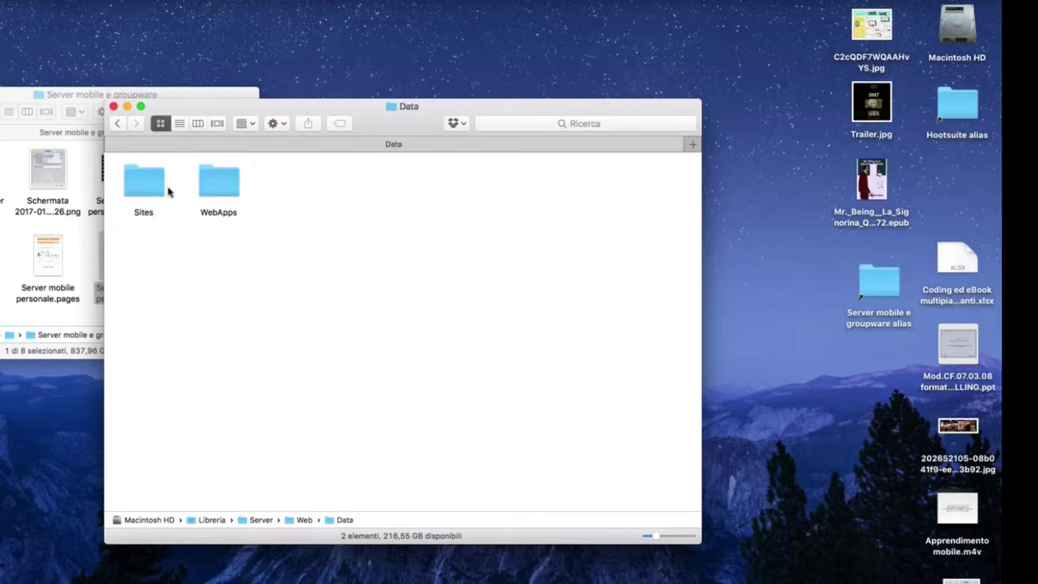
double_click(144, 192)
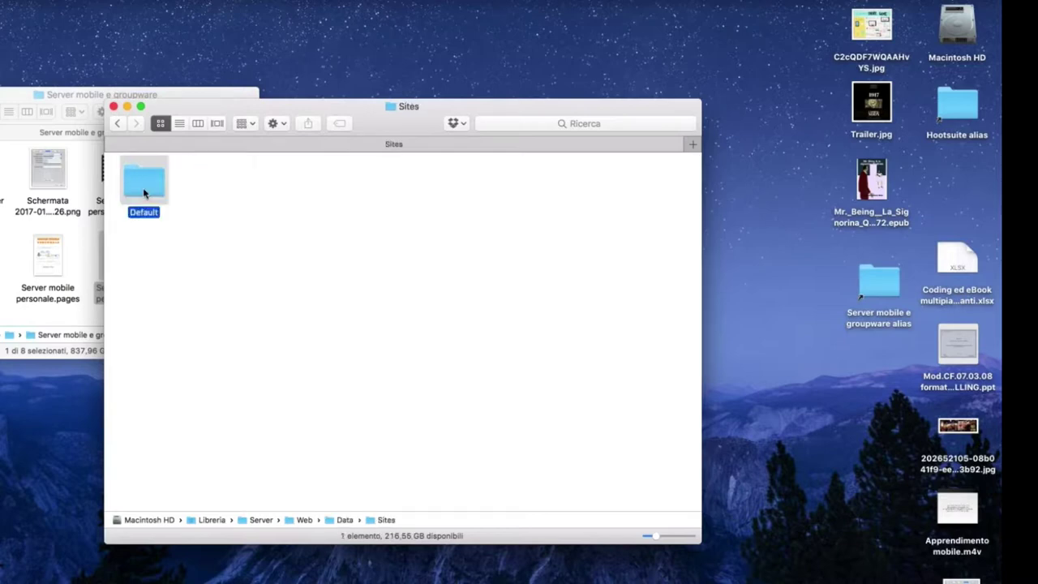
double_click(143, 190)
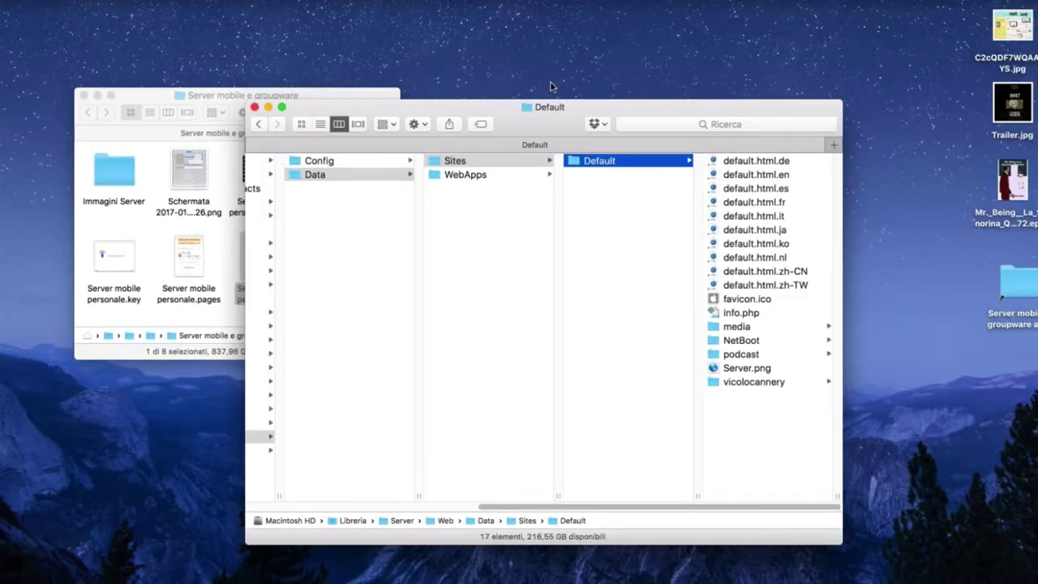
- Move the Default folder window up, switch to the "Server mobile personale" Pages document and find its "Configurare il server Mac" section
drag(535, 108, 542, 30)
key(super+Tab)
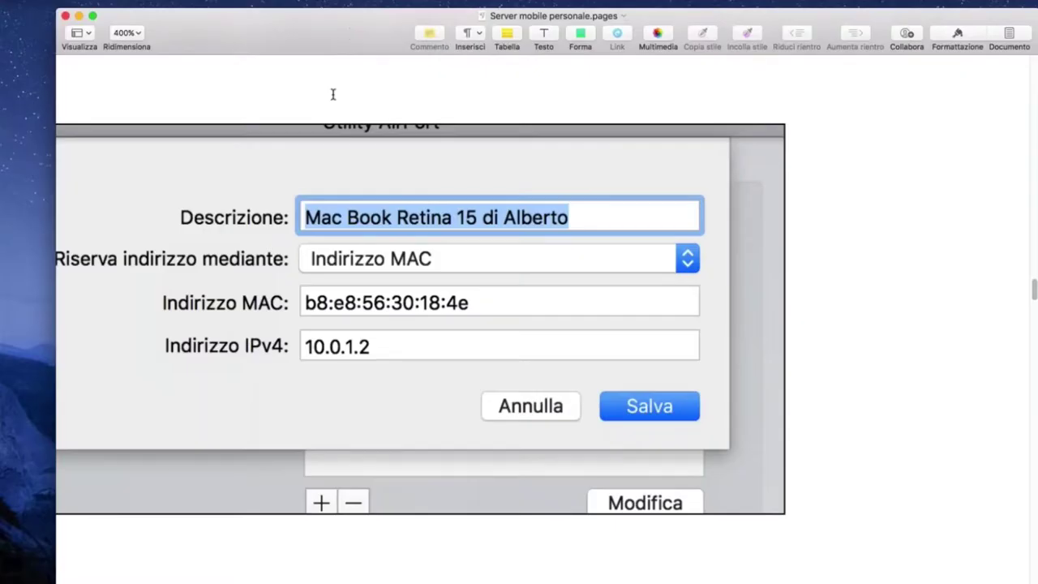
scroll(332, 94, up, 2)
scroll(332, 94, left, 3)
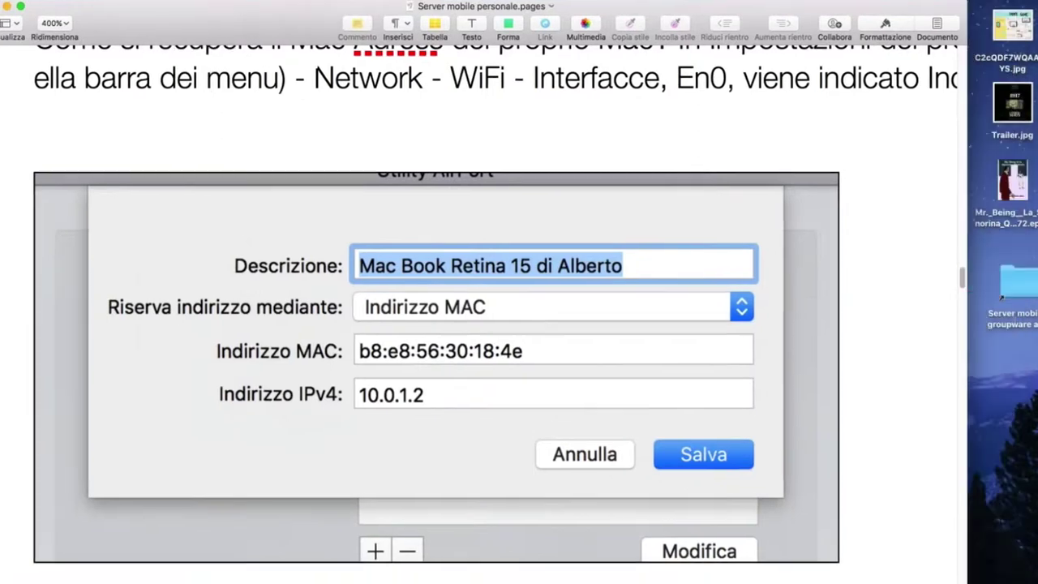
scroll(659, 352, down, 10)
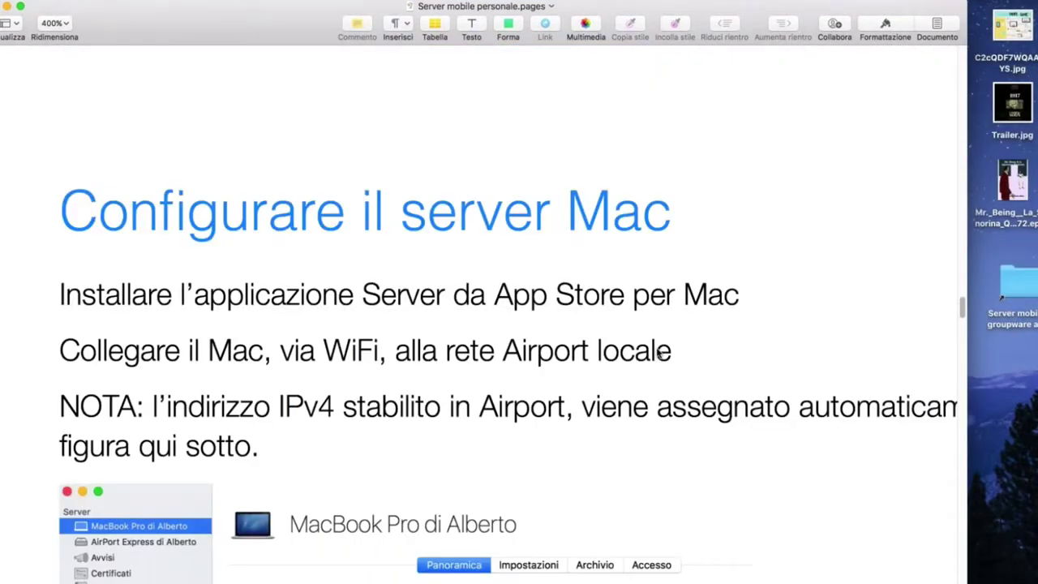
scroll(659, 353, down, 5)
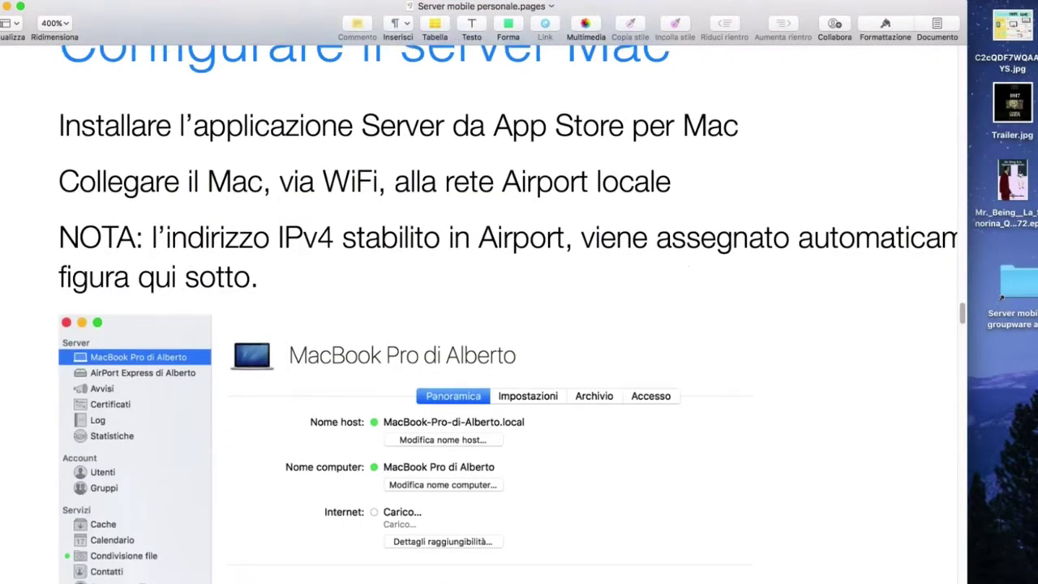
scroll(775, 441, down, 3)
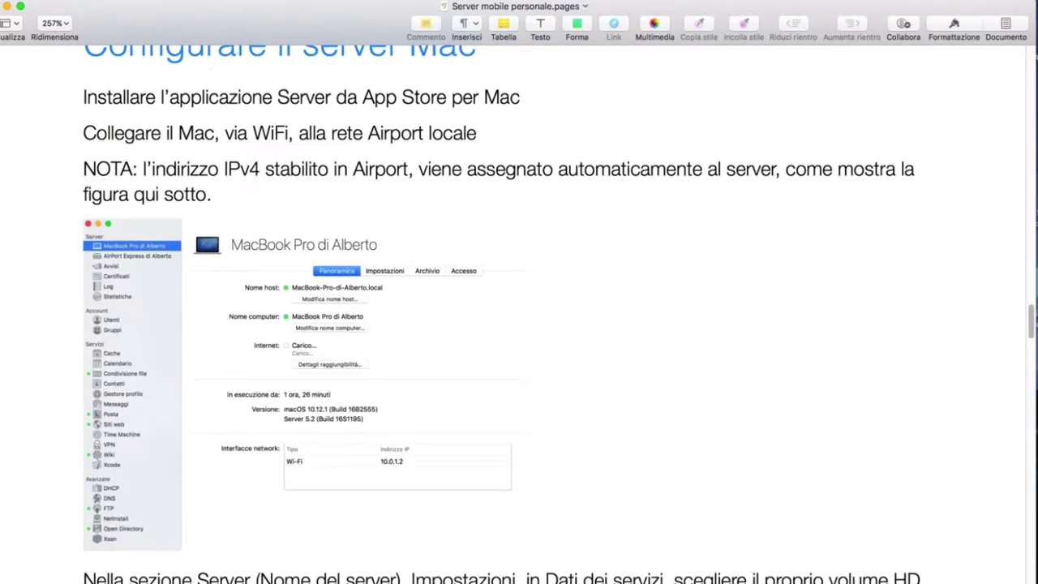
- Read the "Configurare il server Mac" section on the network address, service data volume and user accounts
scroll(776, 442, down, 1)
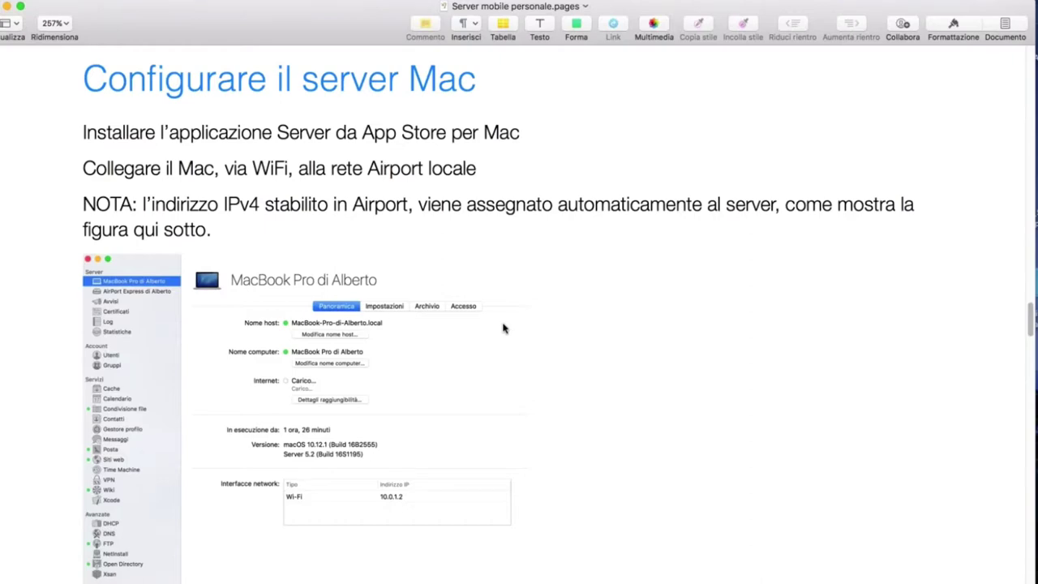
scroll(503, 327, up, 2)
scroll(503, 328, down, 2)
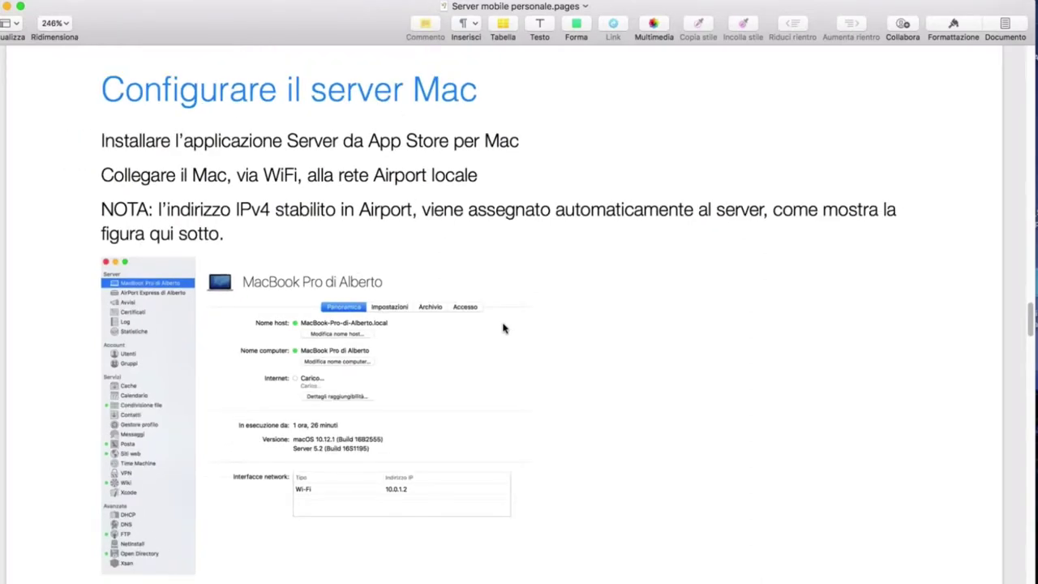
scroll(502, 328, down, 5)
scroll(503, 327, down, 1)
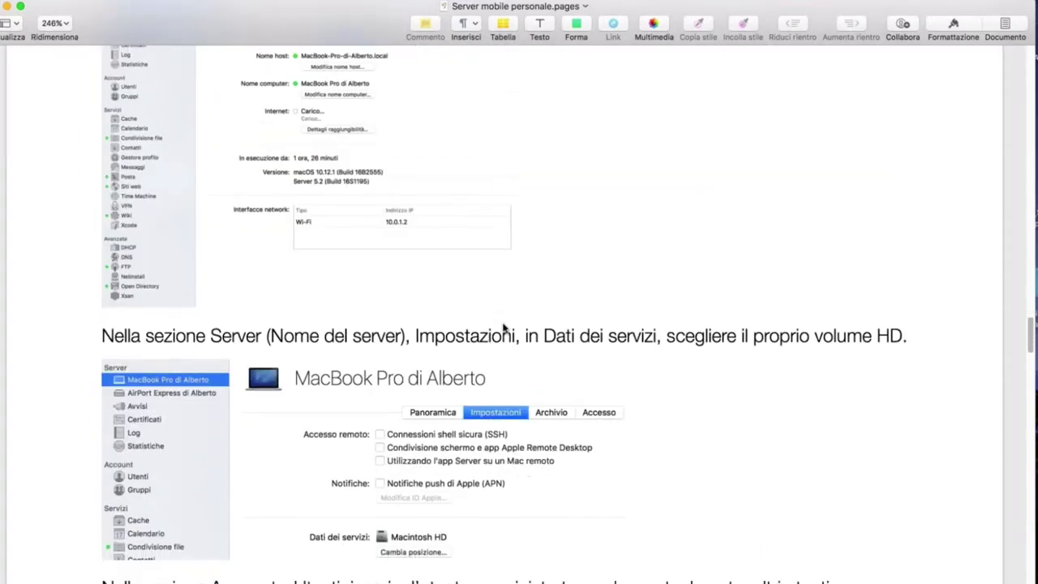
scroll(503, 327, down, 4)
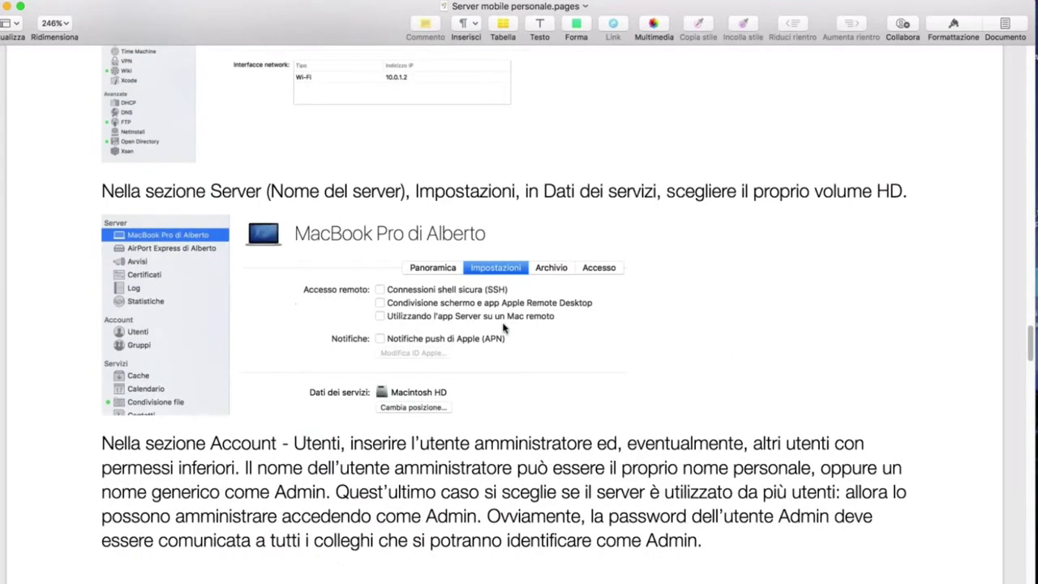
scroll(503, 328, up, 2)
scroll(503, 327, down, 4)
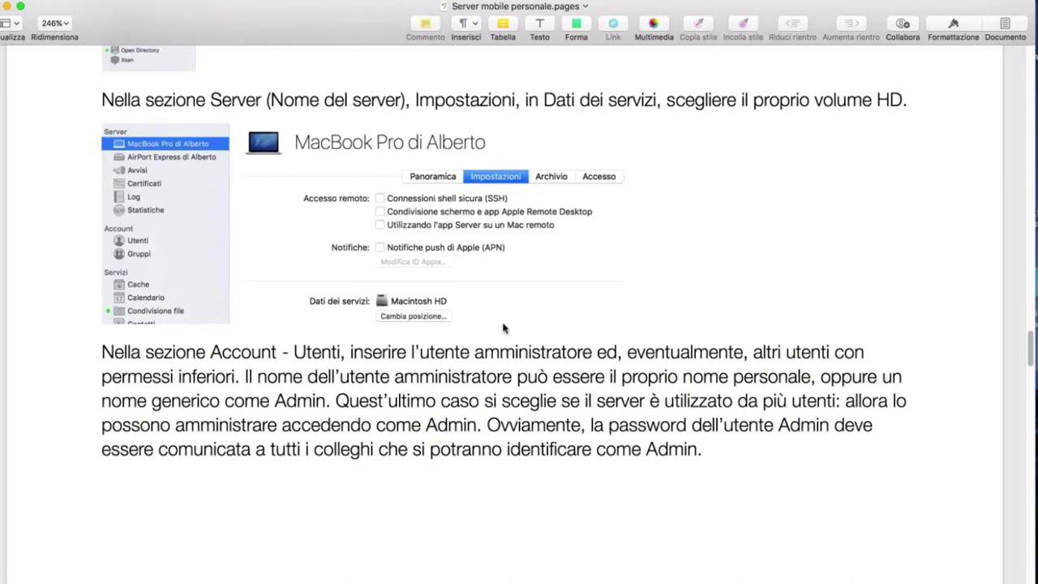
scroll(503, 328, down, 1)
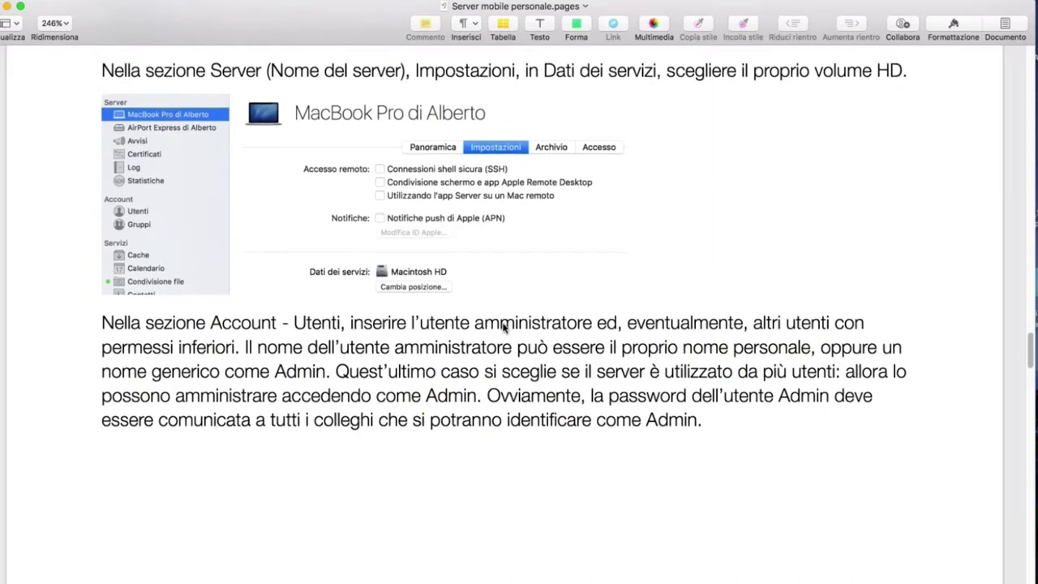
scroll(503, 327, down, 5)
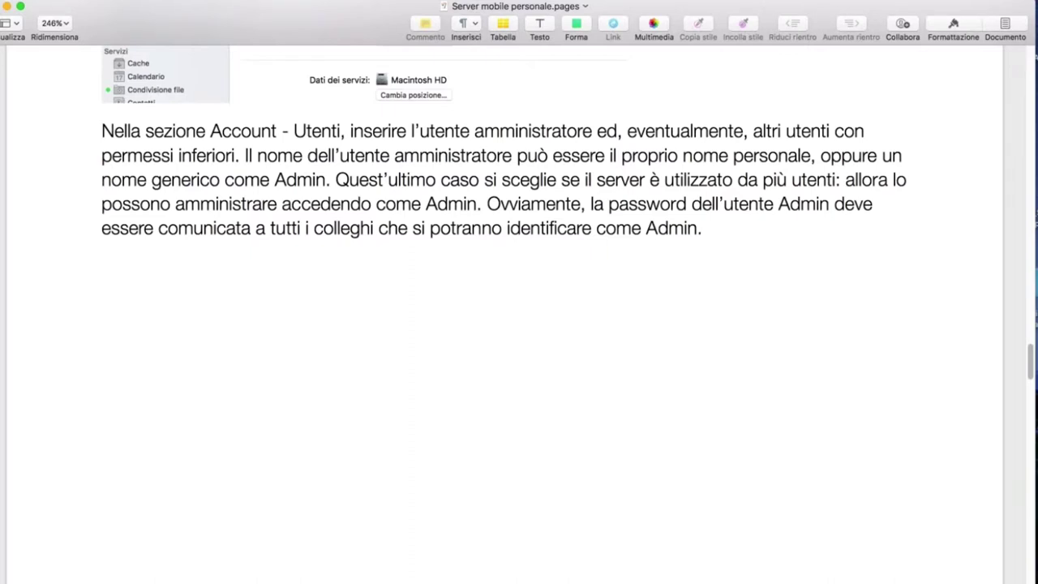
- Examine the guide's pages on the administrator account, groups, services and FTP, through to the "Configurare Wiki" section
scroll(503, 327, down, 10)
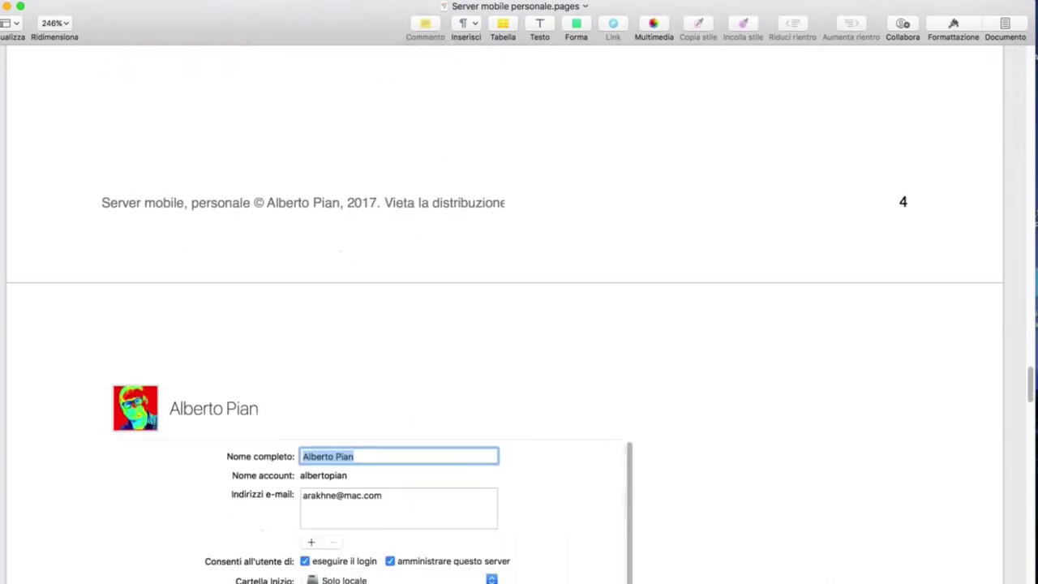
scroll(503, 326, down, 4)
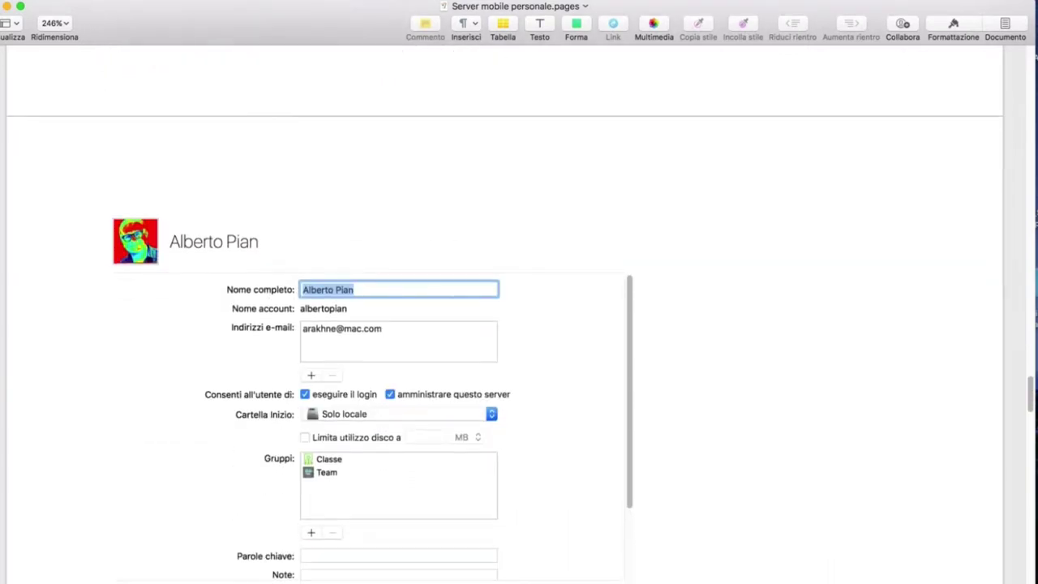
scroll(503, 326, down, 3)
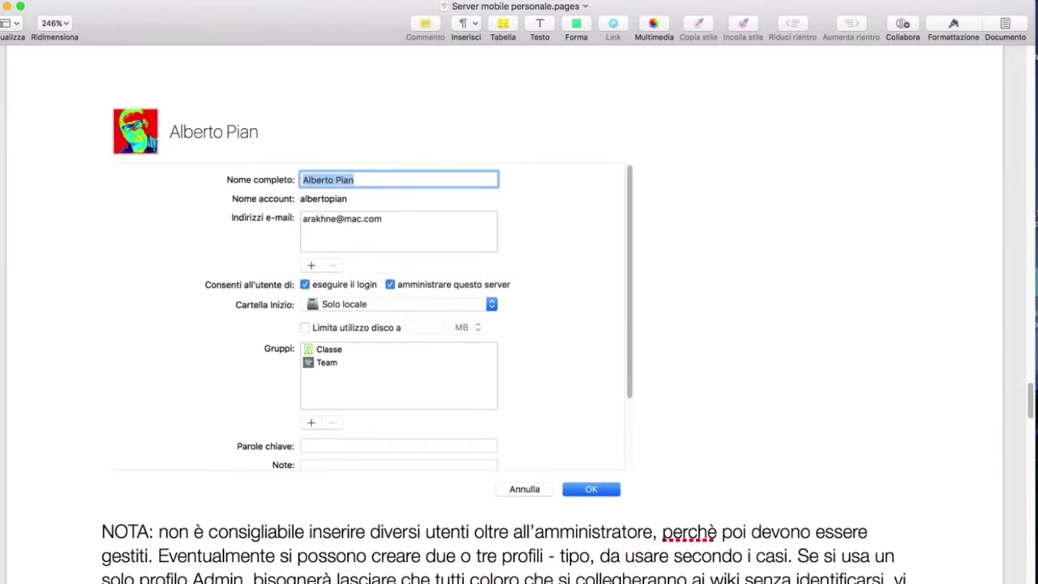
scroll(519, 325, down, 4)
scroll(519, 325, down, 20)
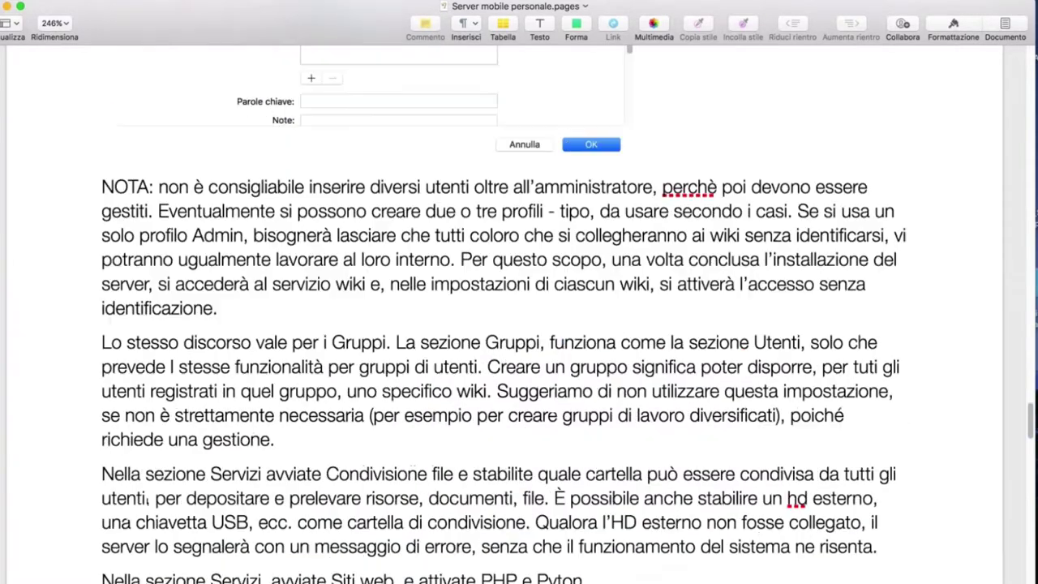
scroll(519, 324, down, 10)
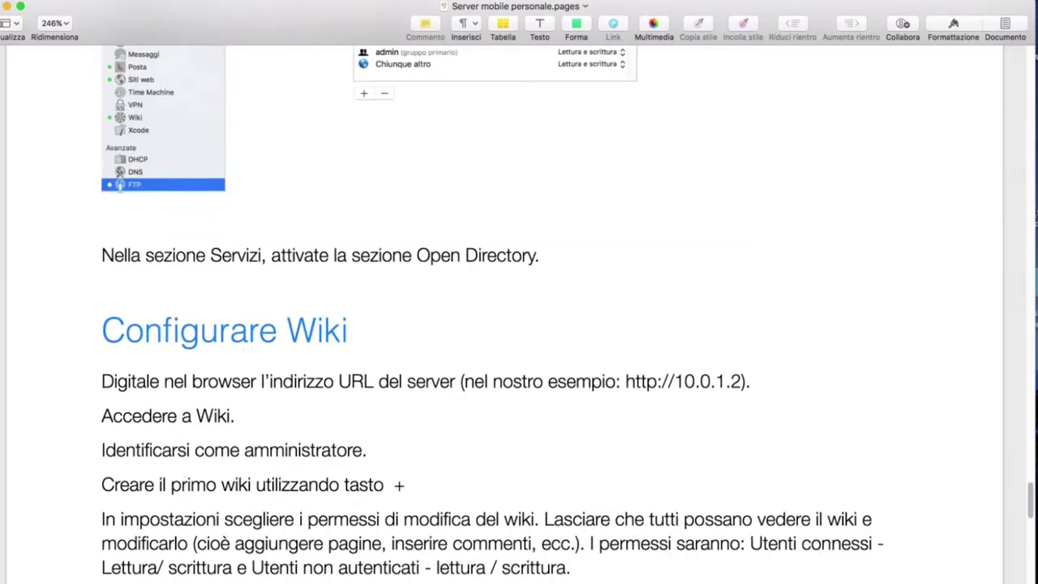
scroll(519, 325, up, 10)
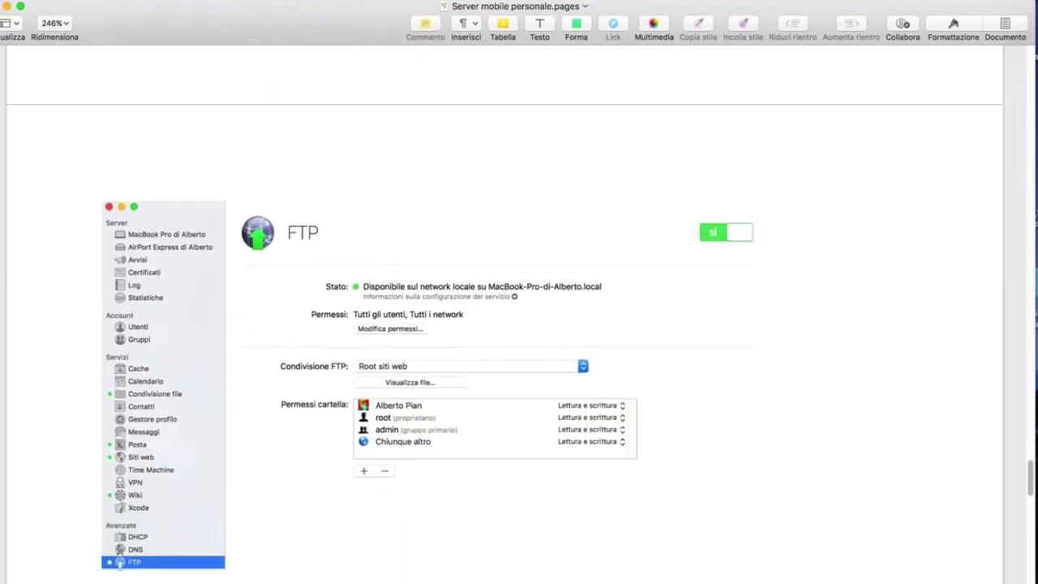
scroll(518, 324, down, 7)
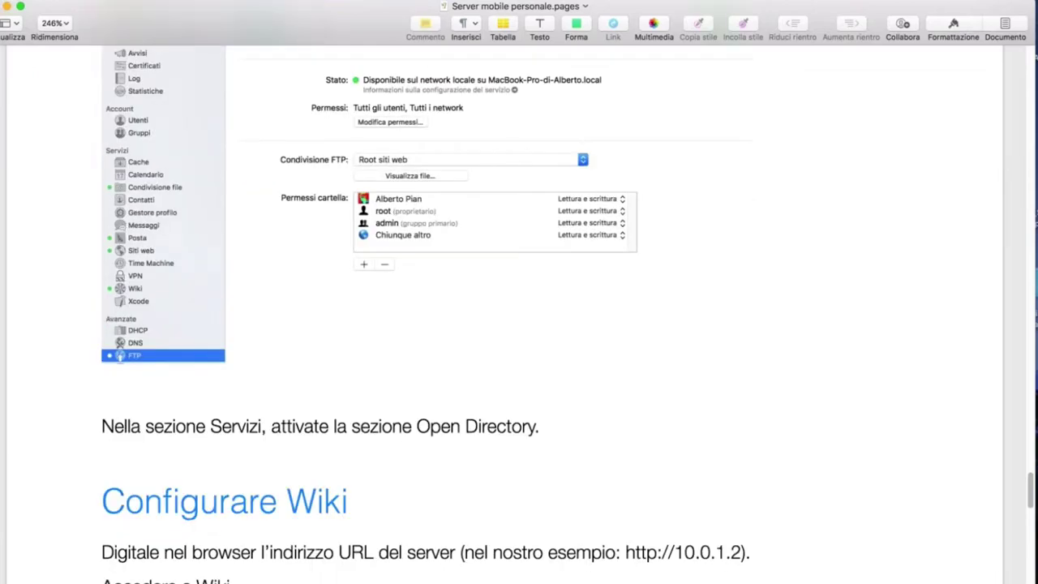
scroll(518, 324, down, 6)
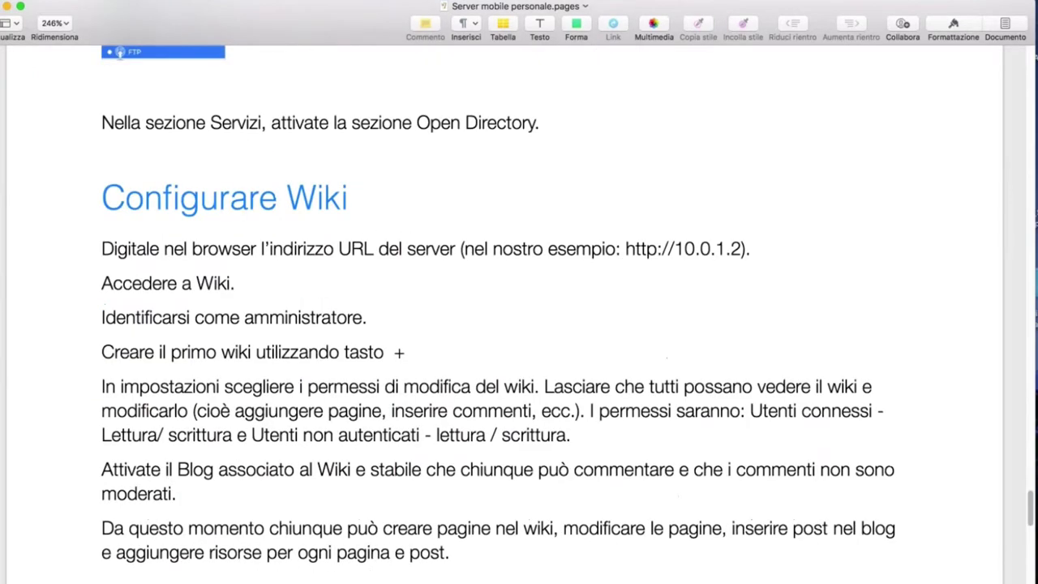
scroll(518, 324, up, 1)
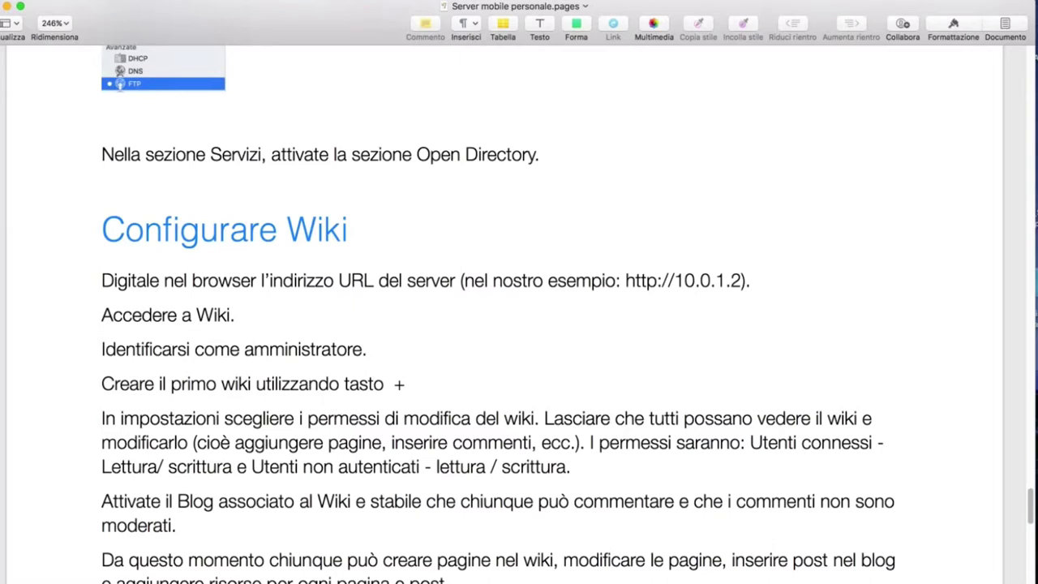
- Switch to the Server app, show the MacBook Pro server's overview and move the window to the screen's upper edge
key(super+Tab)
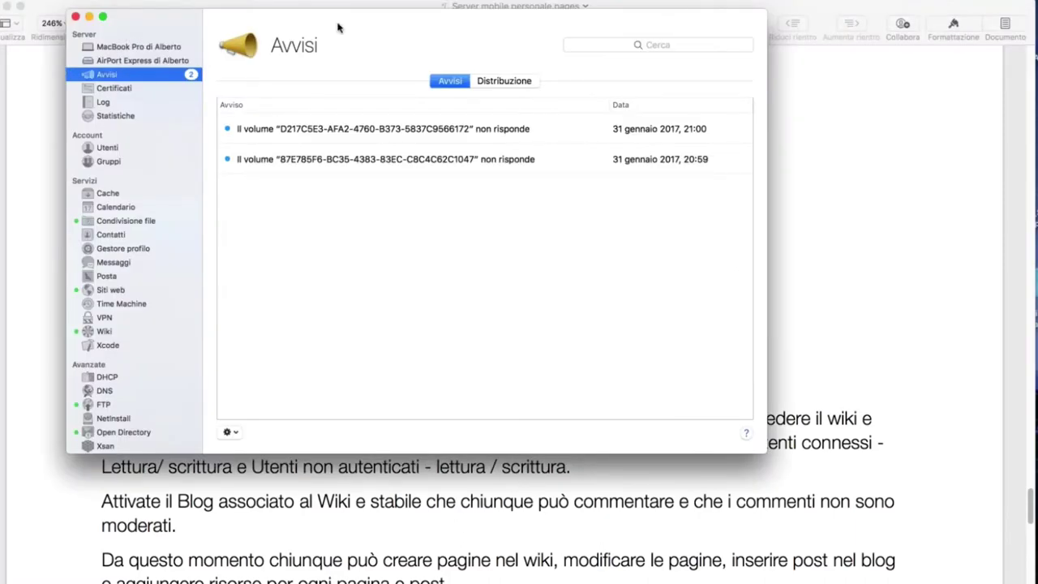
drag(339, 28, 405, 40)
click(266, 95)
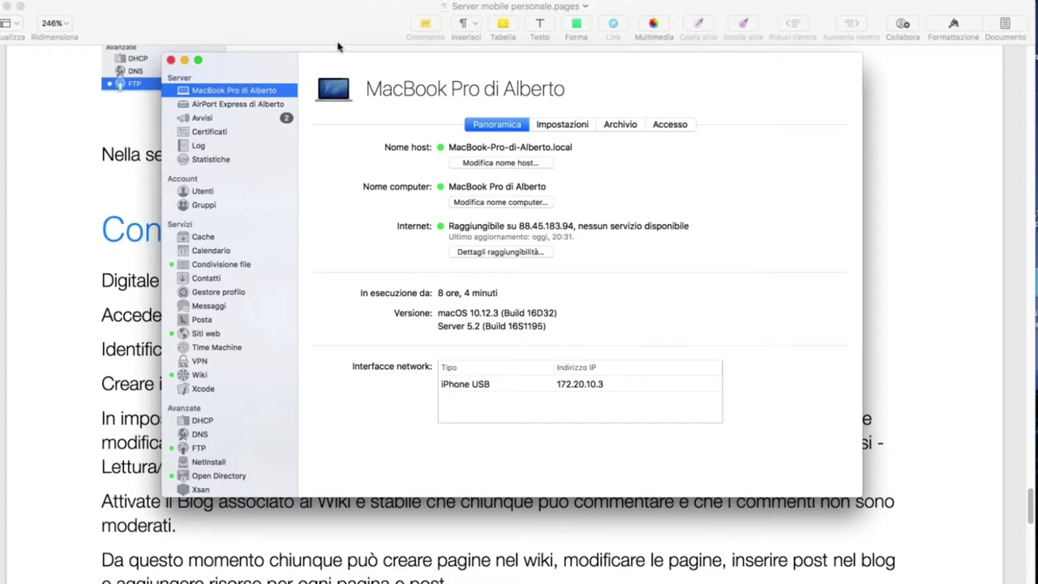
drag(338, 47, 310, 0)
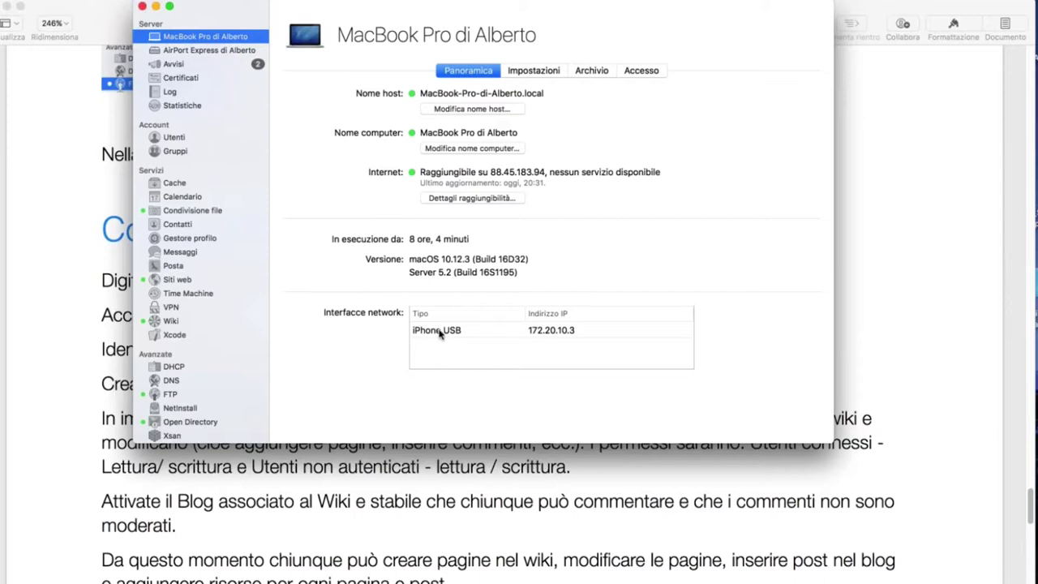
- Compare the server's network interface address with the guide's example URL by moving the Server window down and back up
click(519, 346)
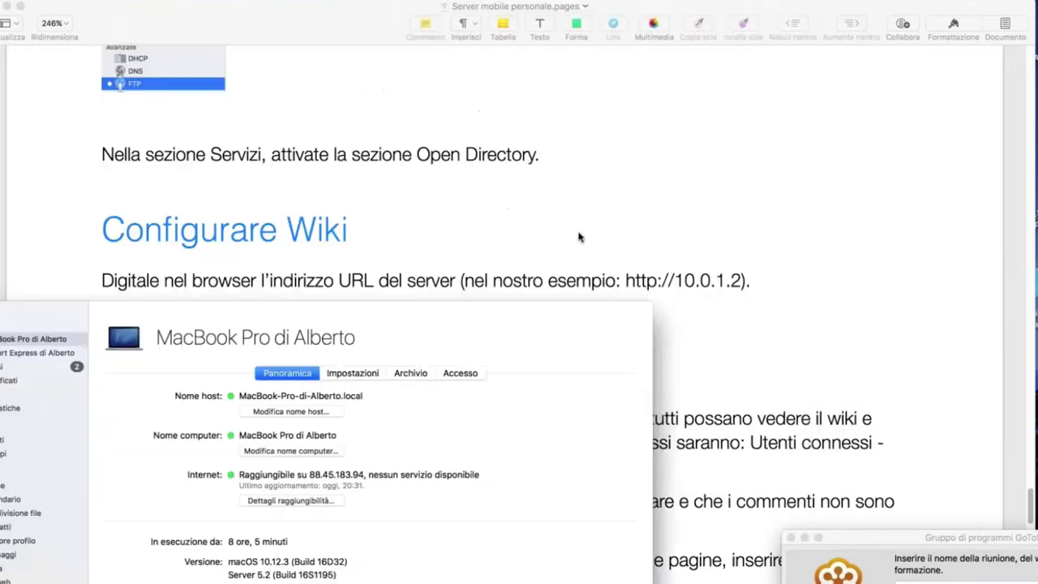
click(622, 271)
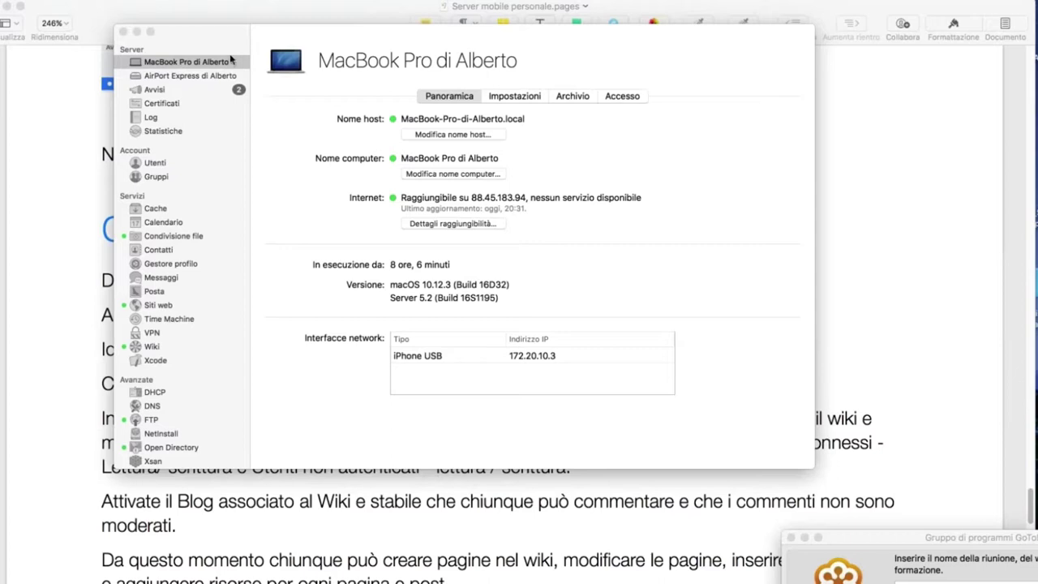
click(215, 32)
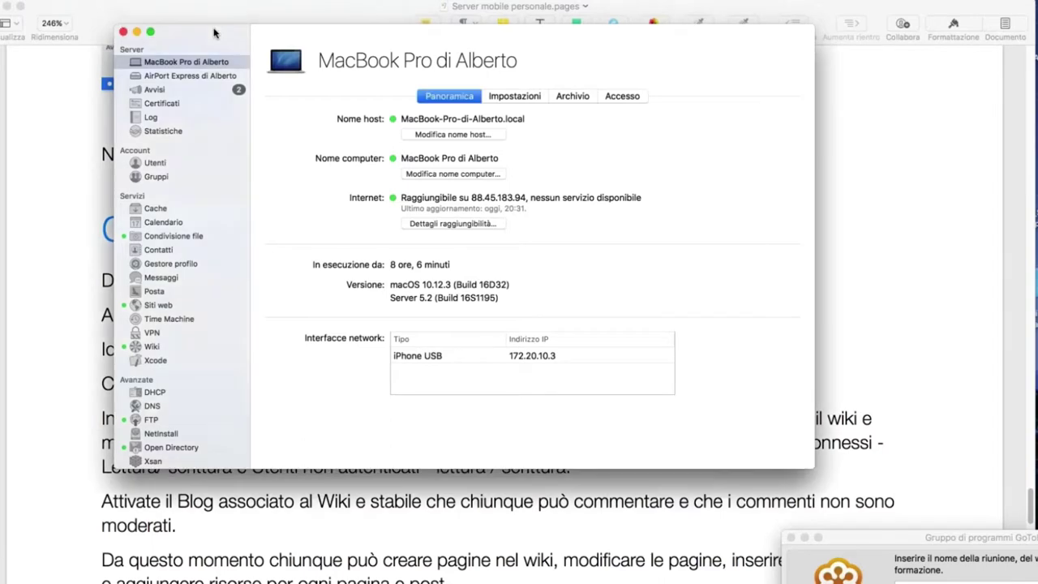
drag(215, 33, 214, 29)
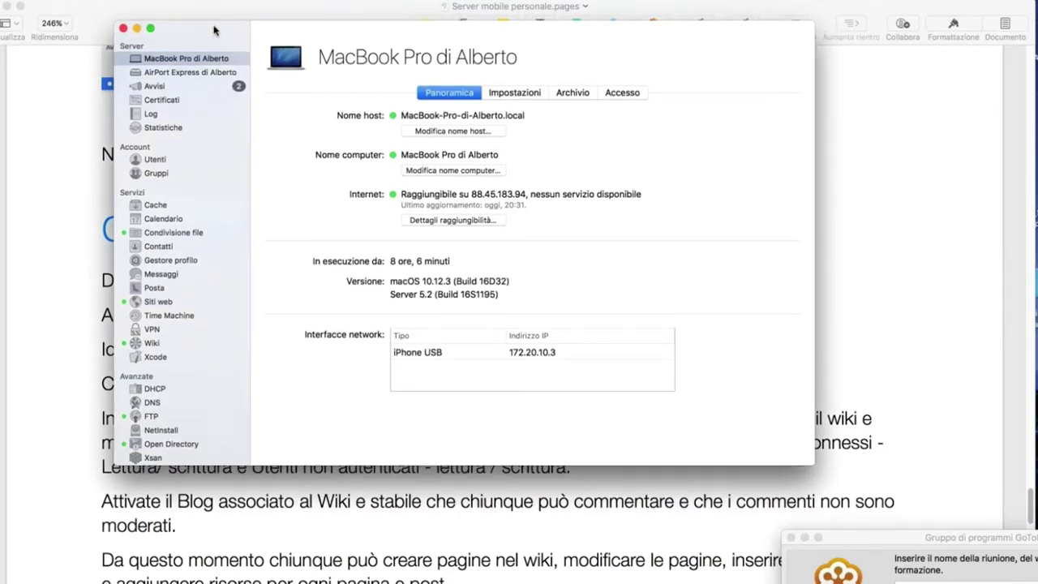
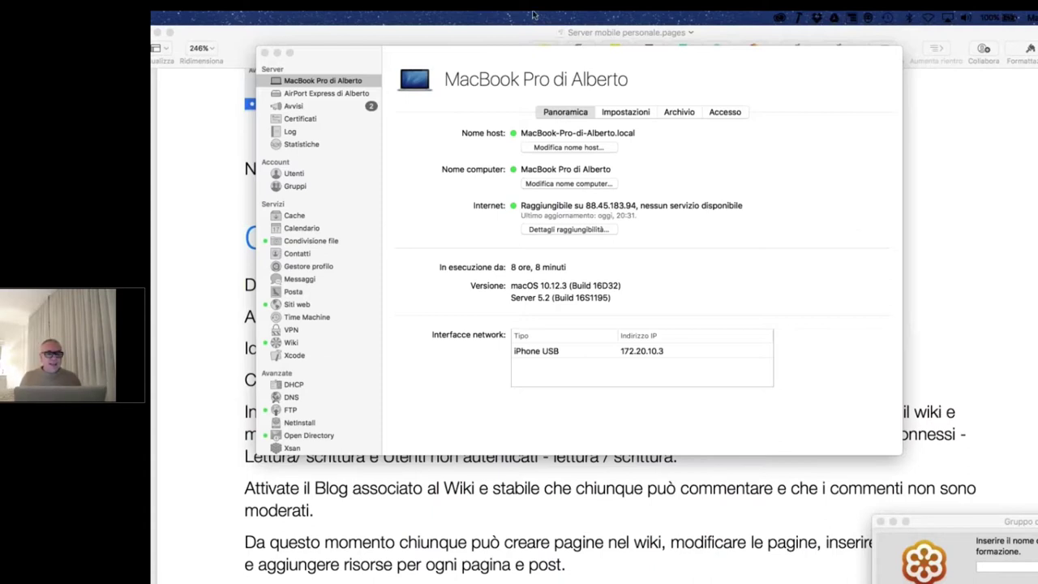
- Clear the desktop by closing the Default and "Server mobile e groupware" folder windows
click(529, 37)
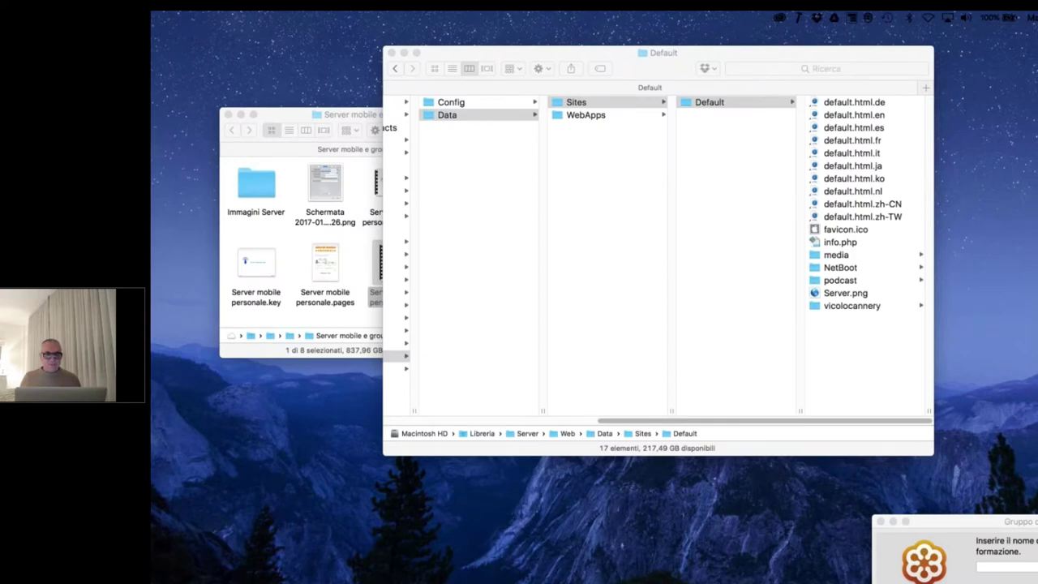
click(391, 54)
click(228, 115)
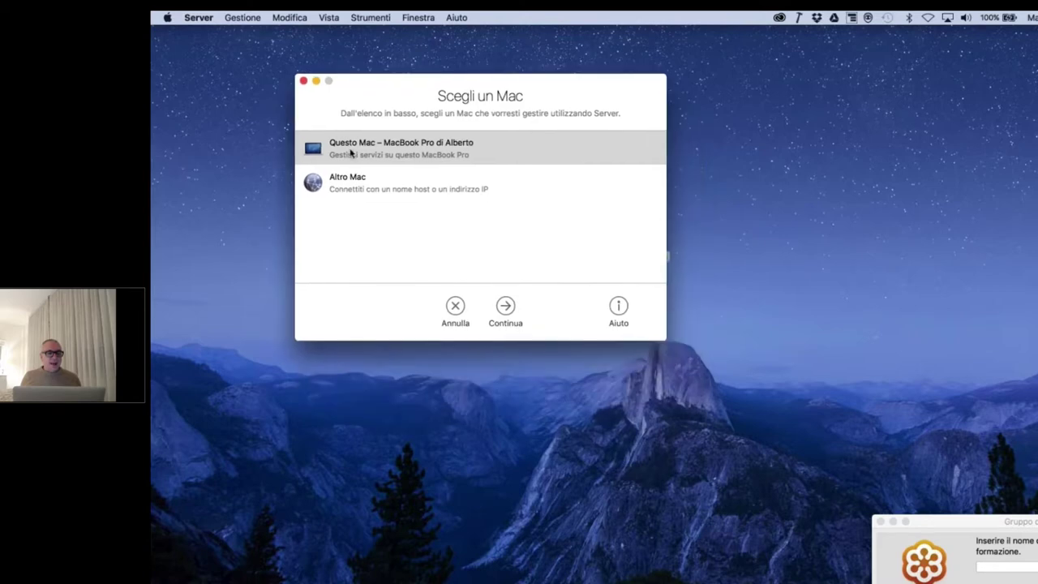
- Choose this MacBook Pro as the Mac to manage in Server and connect with the stored administrator credentials
click(397, 154)
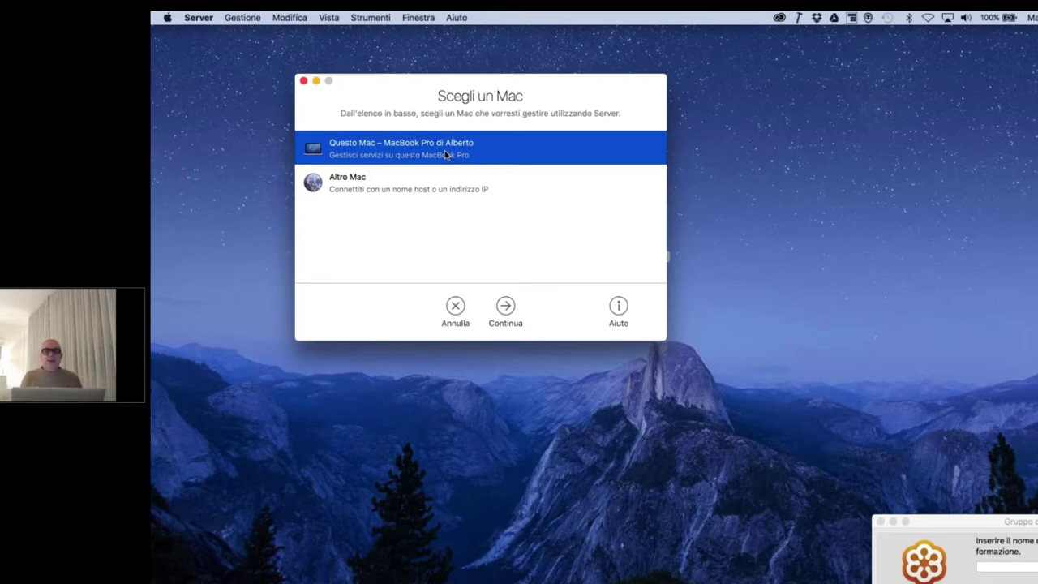
click(511, 316)
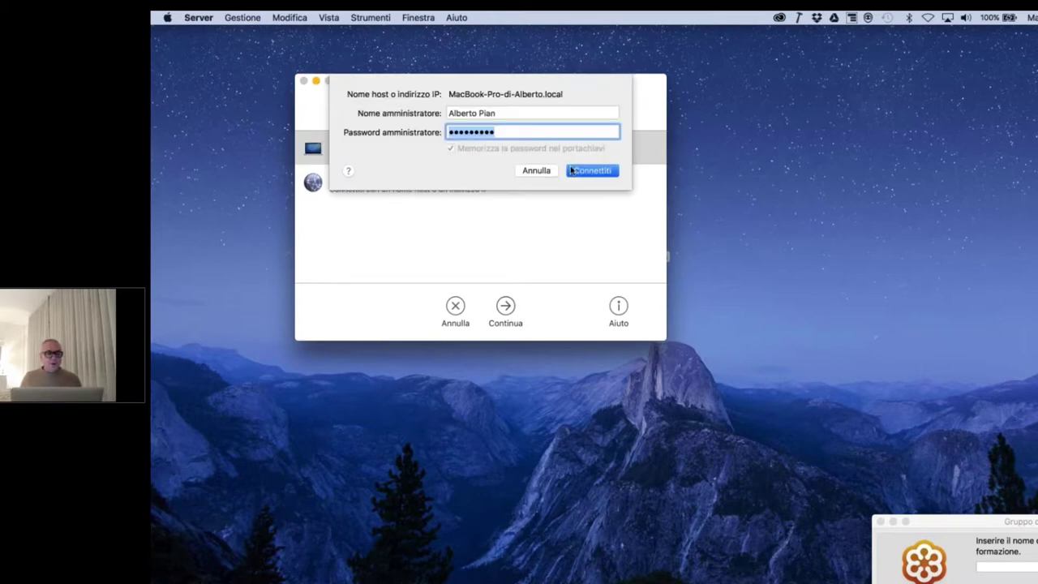
click(578, 171)
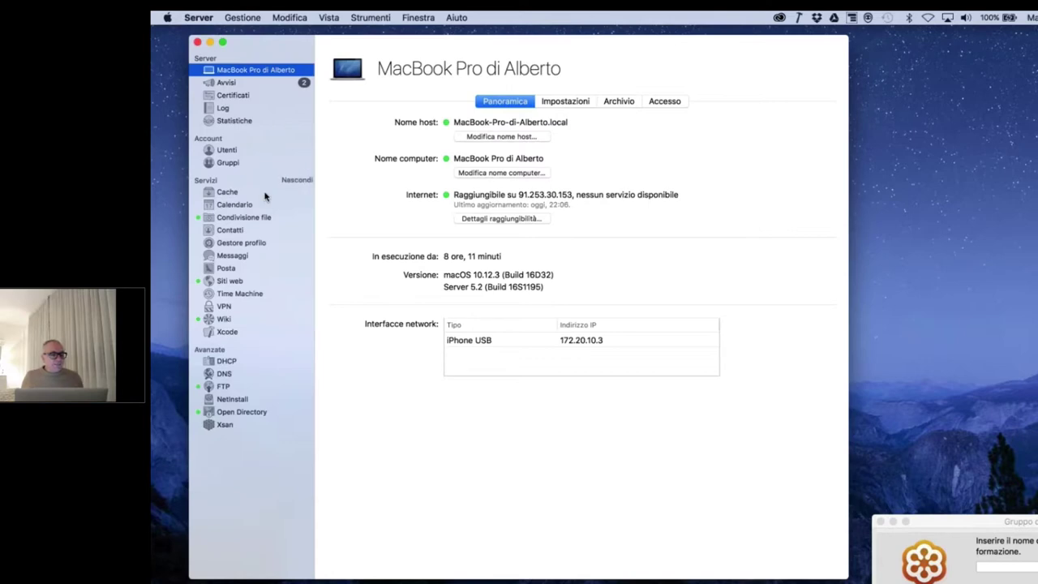
- Review the file sharing settings and look through the Contatti, Gestore profilo, Messaggi and Posta services
click(262, 218)
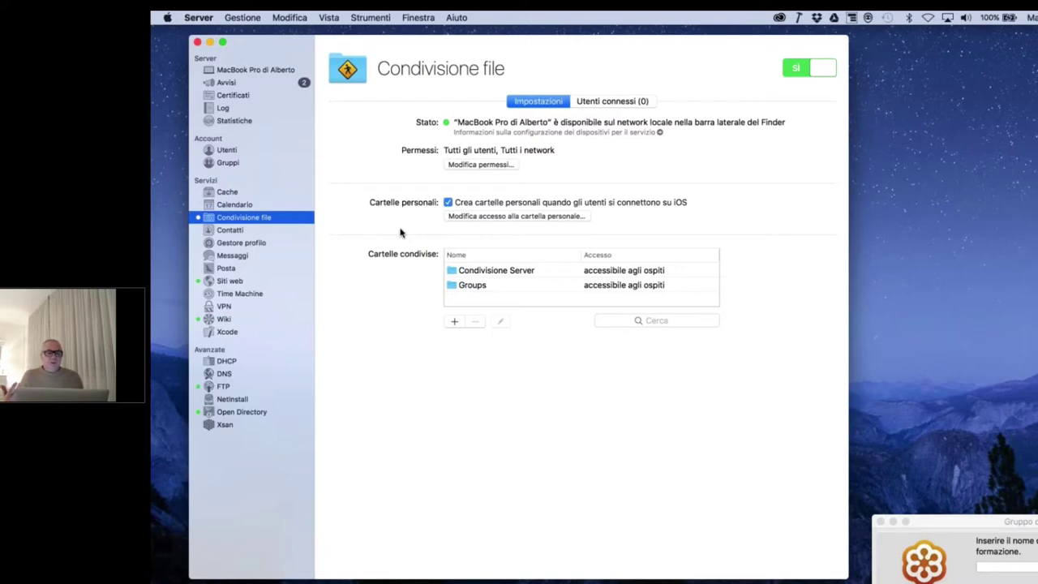
click(258, 231)
click(261, 244)
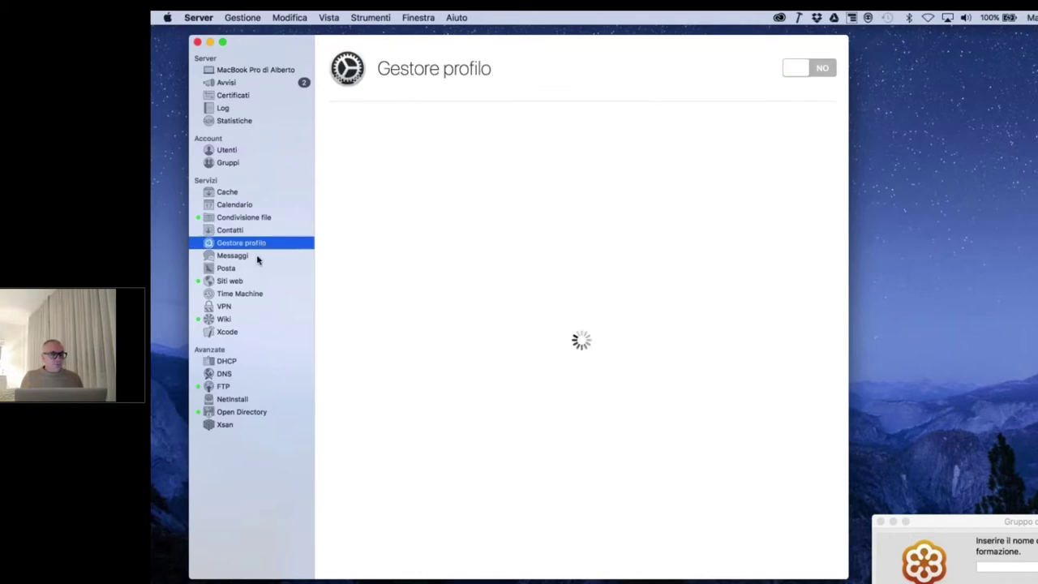
click(258, 257)
click(253, 269)
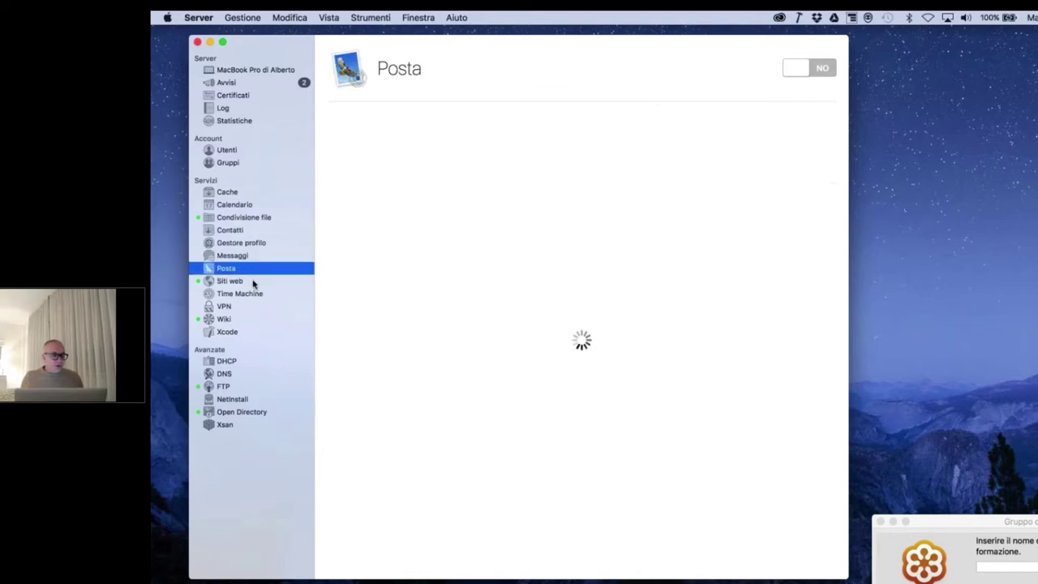
- Review the Siti web settings, pass through Time Machine and VPN, and show the Wiki service settings
click(253, 282)
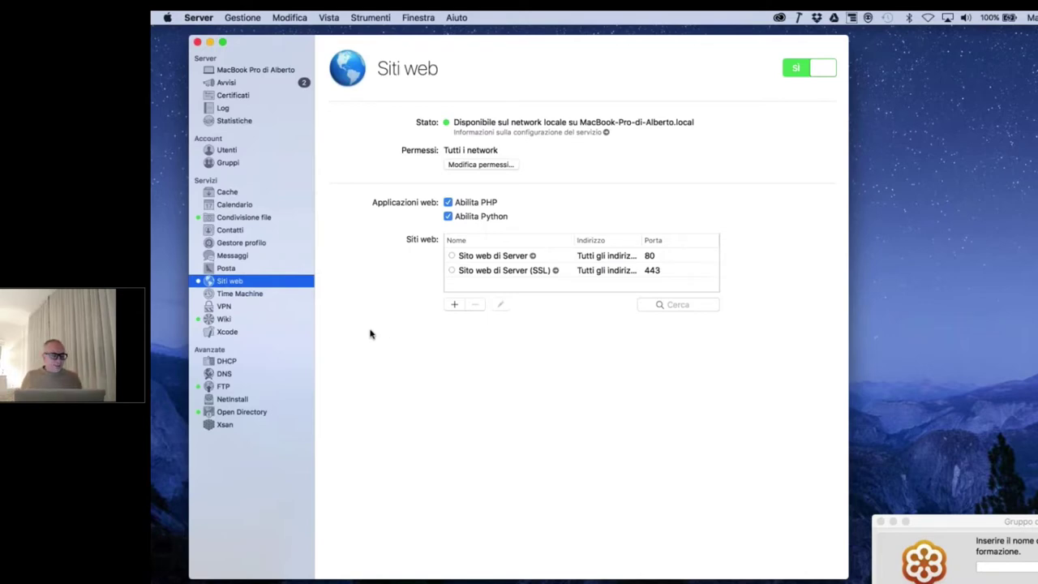
click(267, 295)
click(257, 306)
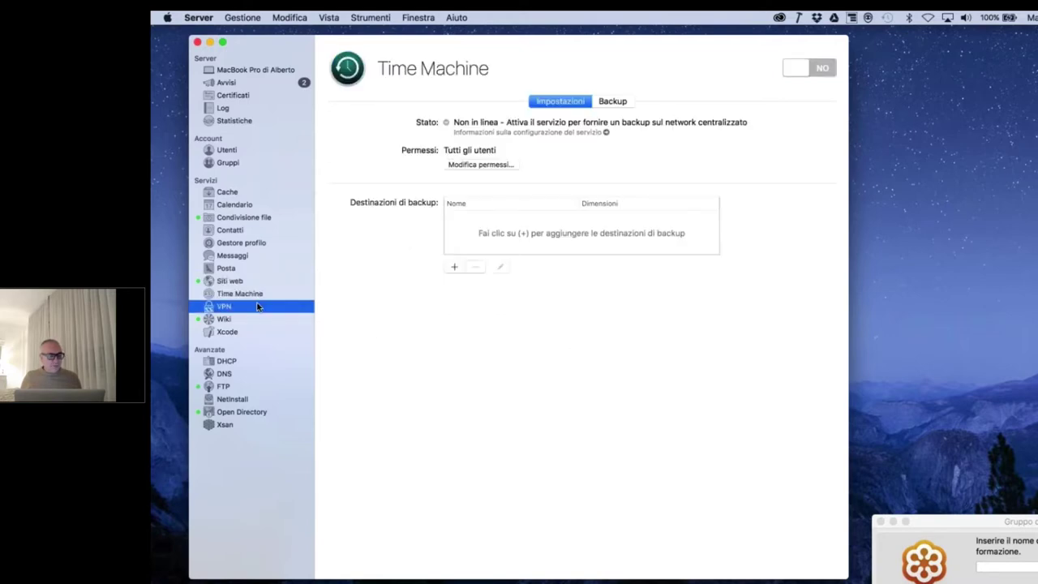
click(252, 321)
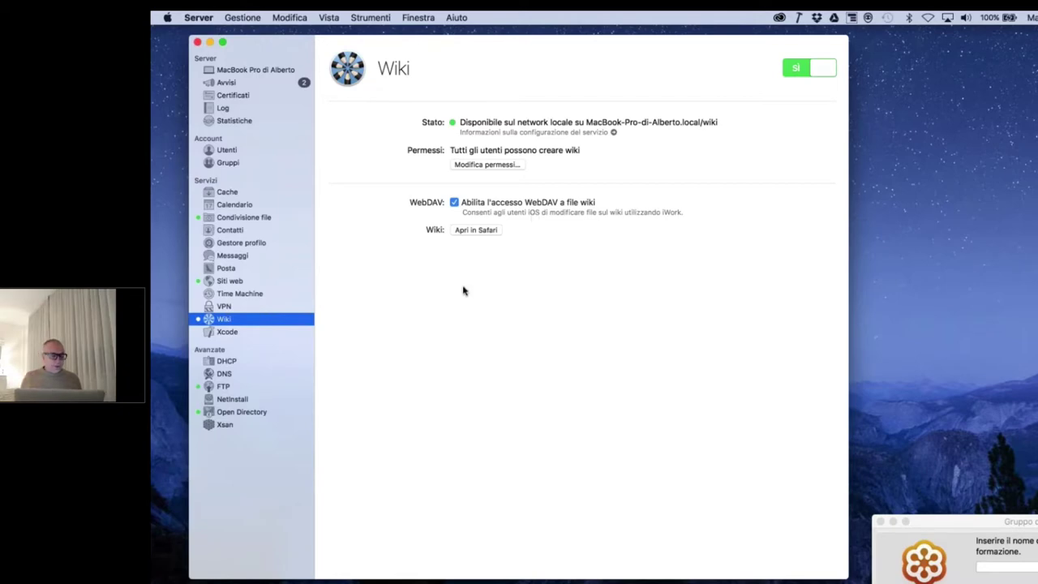
- Pass through the Xcode service and review the DHCP and DNS service settings
click(262, 332)
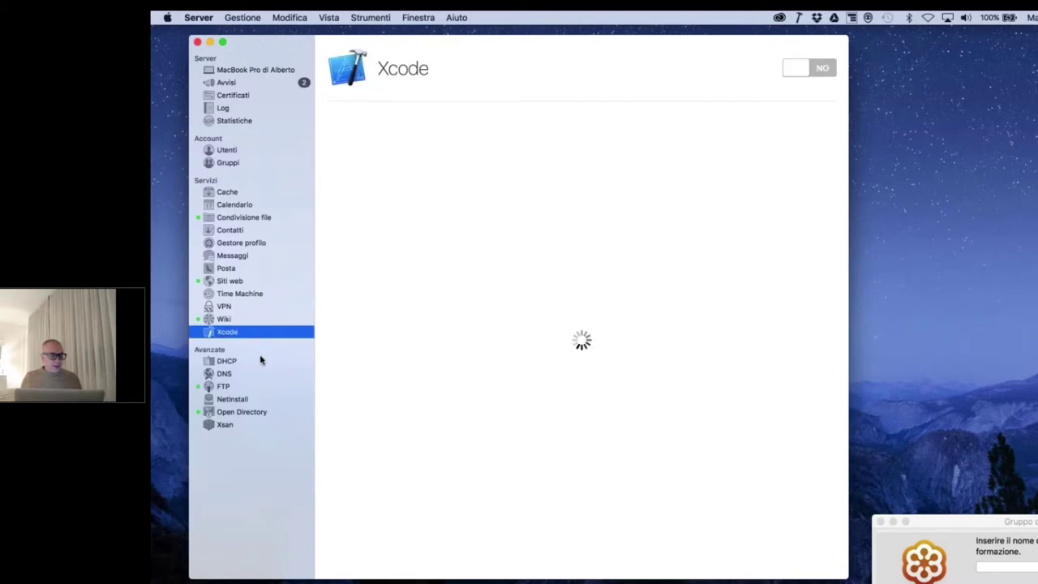
click(261, 362)
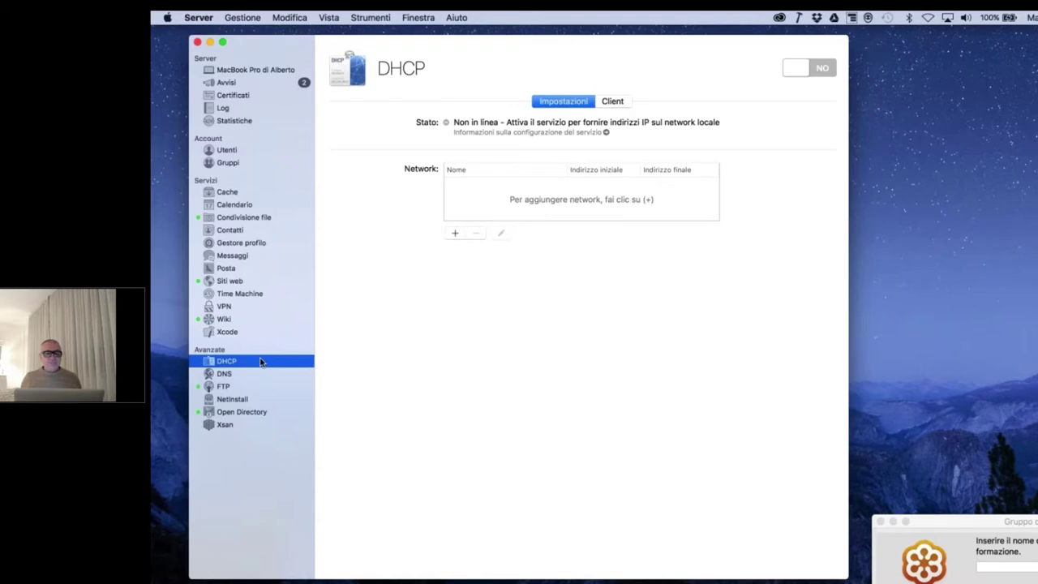
click(258, 372)
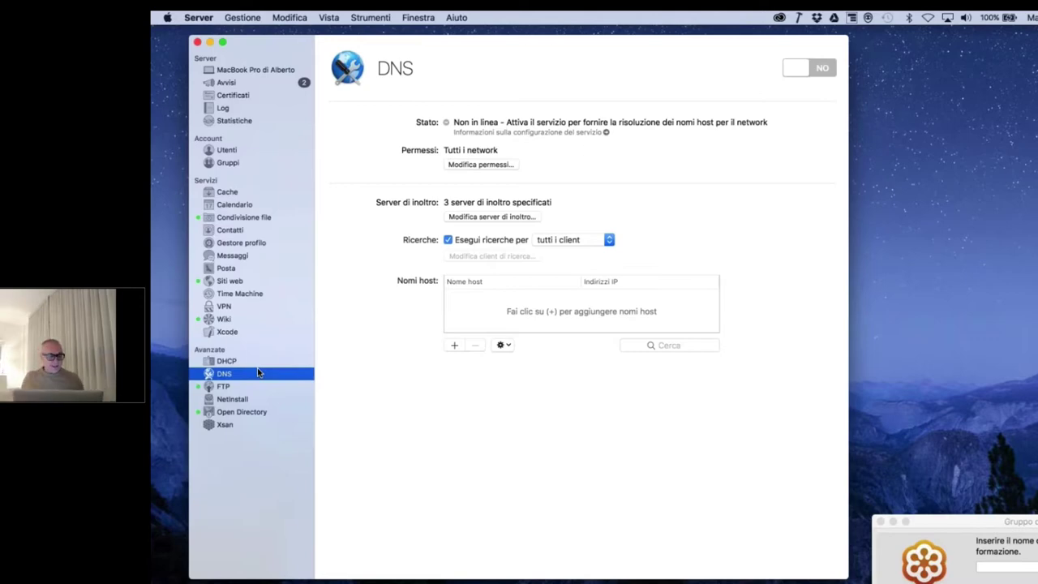
- Review the FTP sharing and Open Directory service settings, and switch back to the list of all wikis in Safari
click(256, 387)
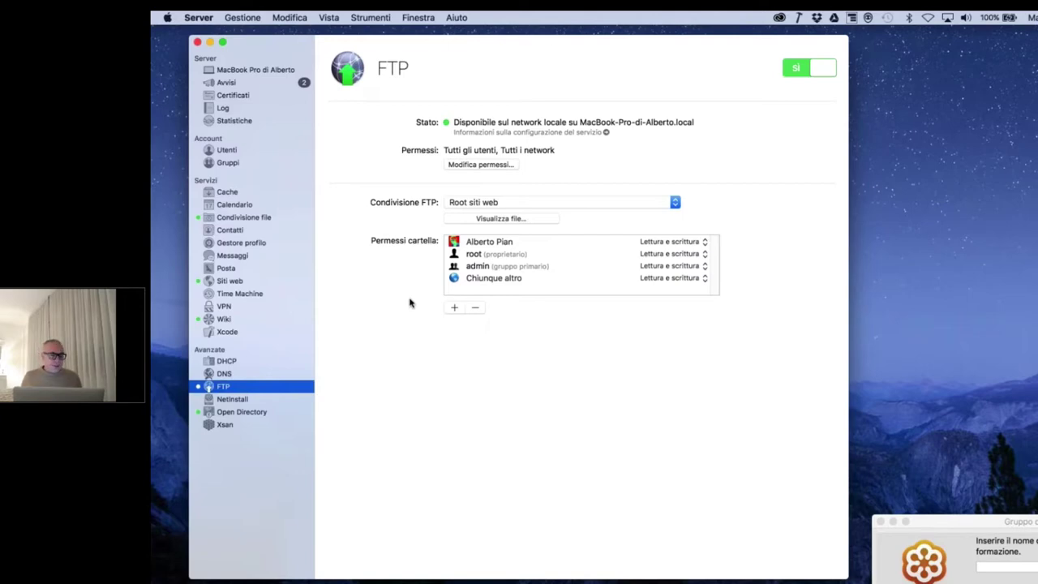
click(281, 414)
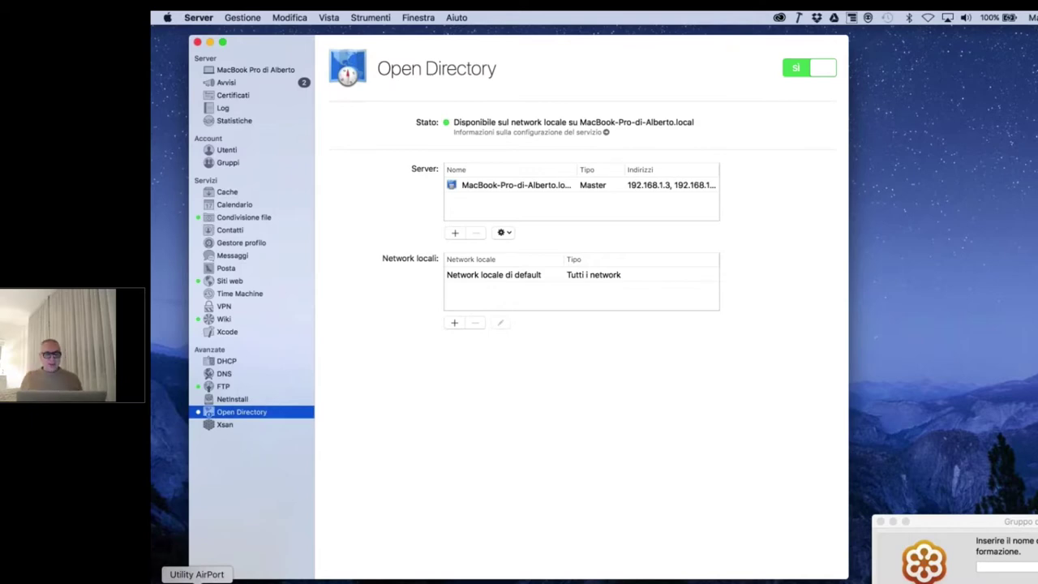
key(super+Tab)
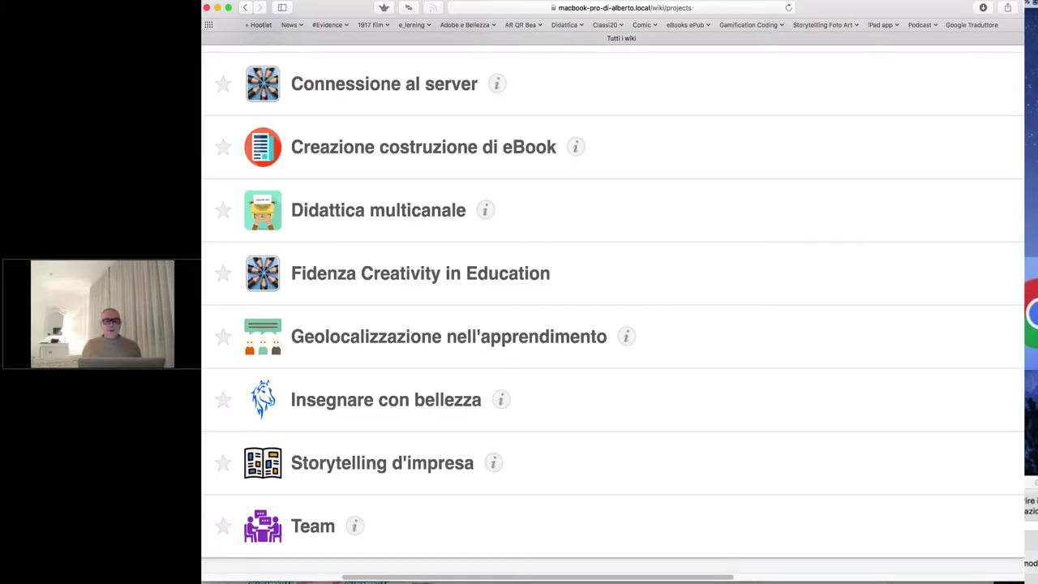